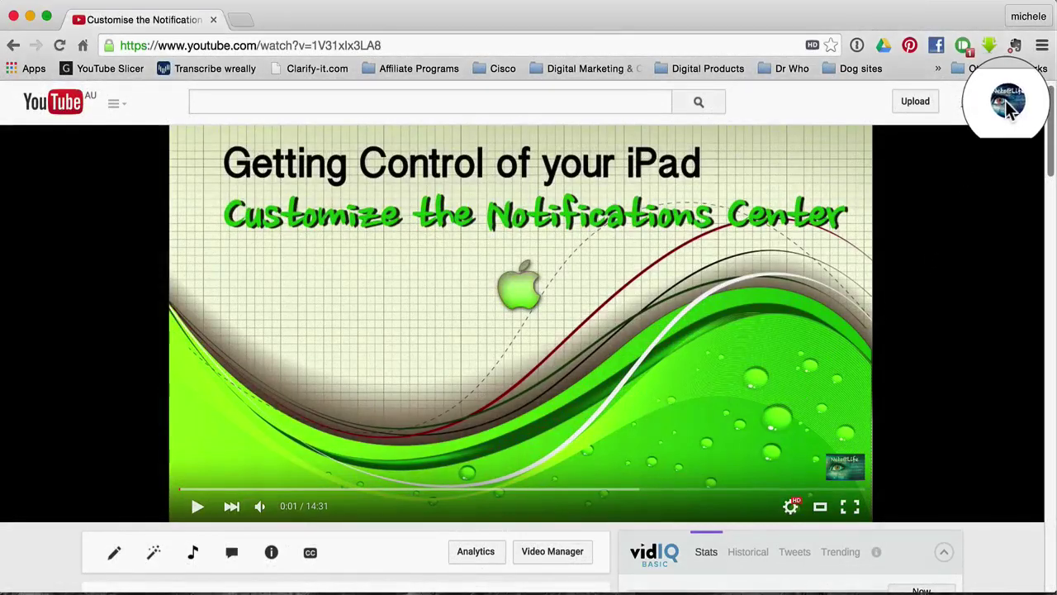
# Step: Open Creator Studio from the profile avatar's account menu
pyautogui.click(1008, 105)
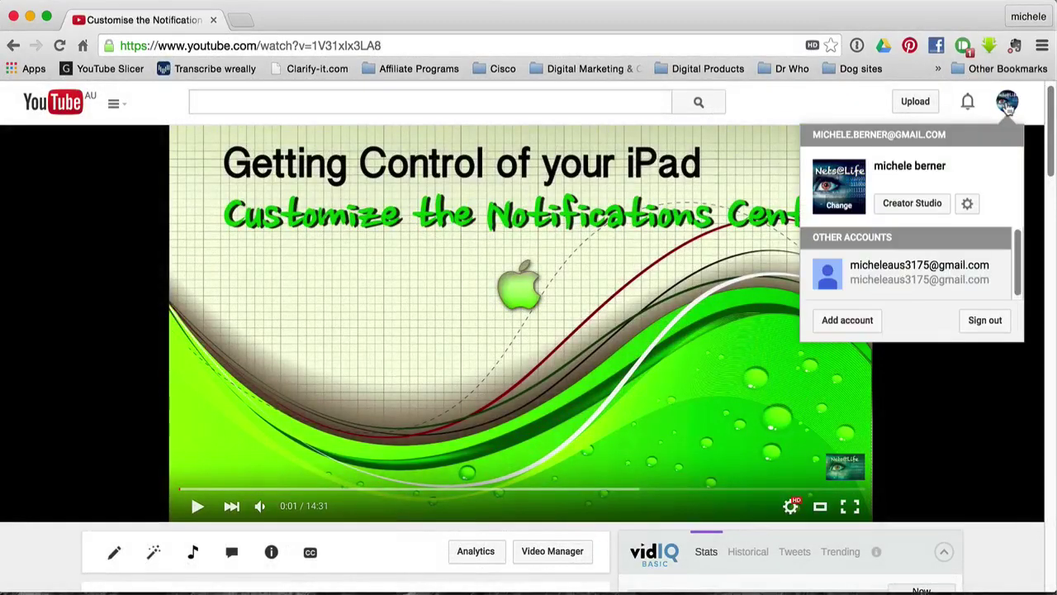
pyautogui.click(902, 212)
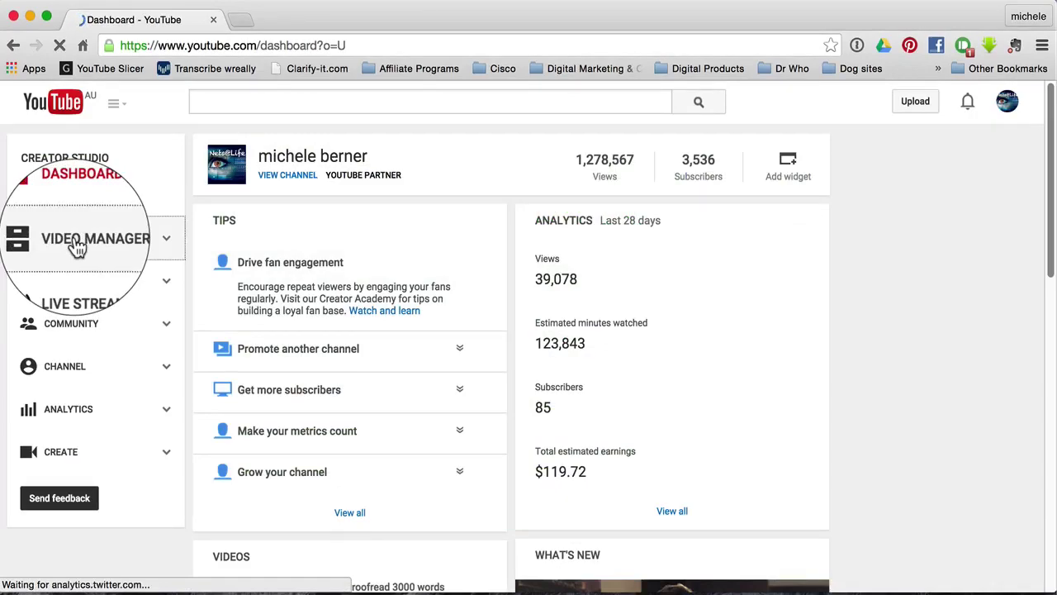
# Step: From Video Manager, open the Subtitles and CC tab of the Customise the Notification Center video
pyautogui.click(66, 239)
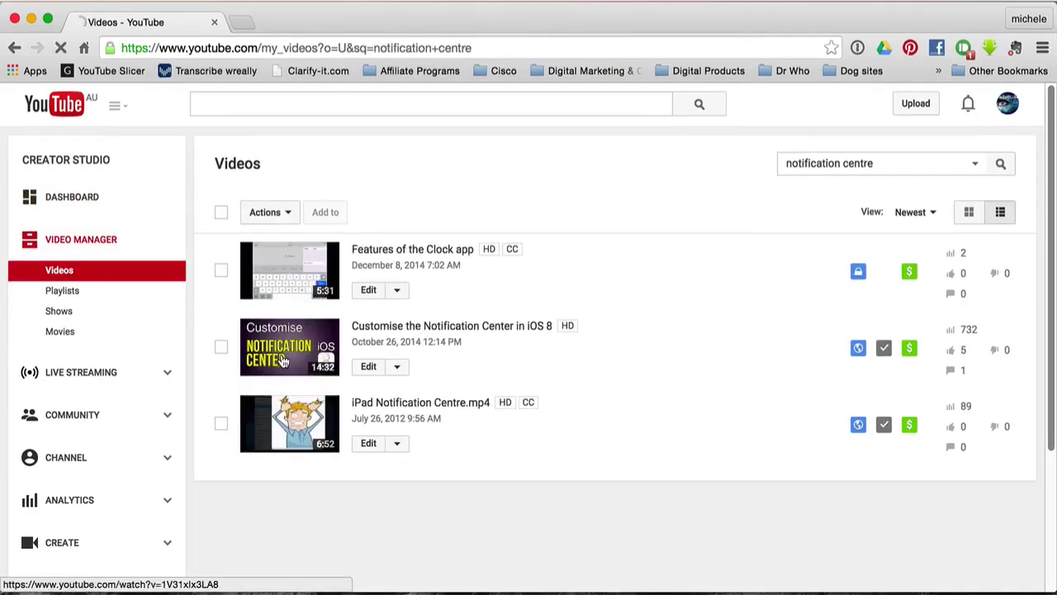
pyautogui.click(368, 371)
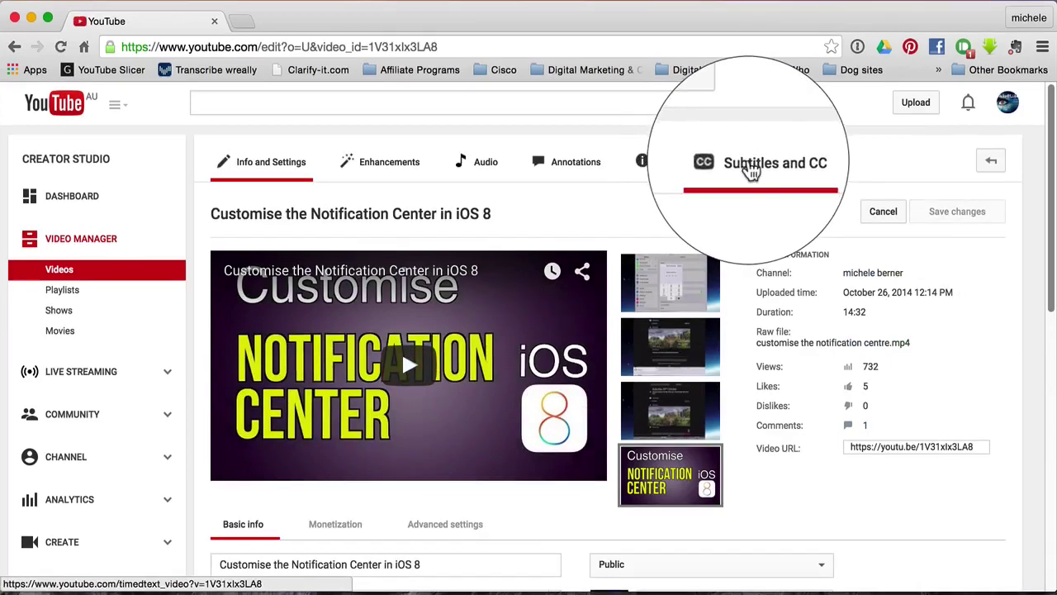
pyautogui.click(752, 169)
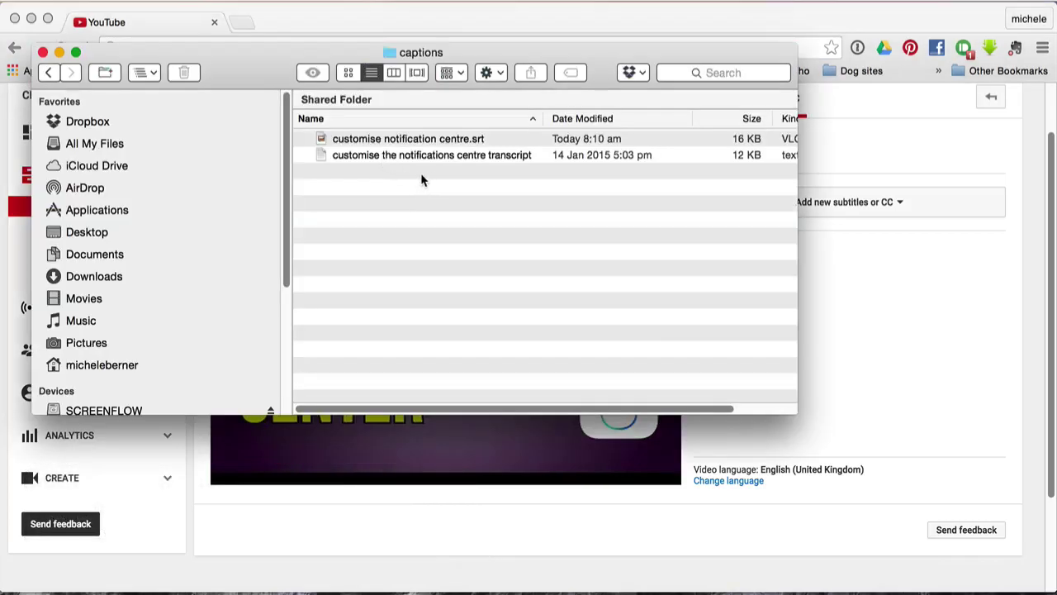
# Step: Open the notifications centre transcript in TextEdit, reposition and resize it to read, then close it
pyautogui.doubleClick(376, 156)
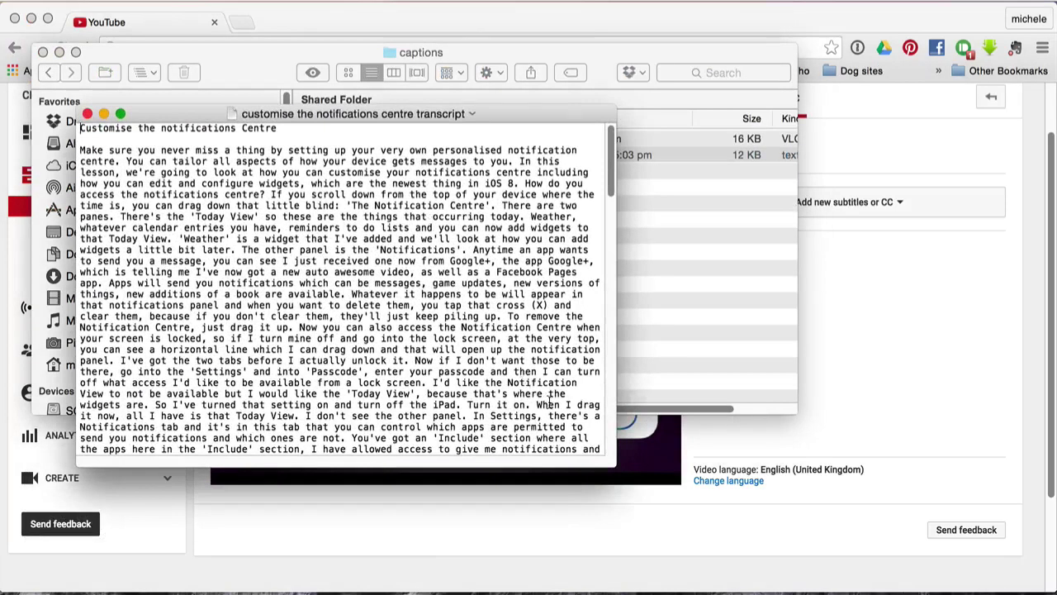
pyautogui.moveTo(508, 112); pyautogui.dragTo(712, 48)
pyautogui.moveTo(816, 401); pyautogui.dragTo(834, 446)
pyautogui.moveTo(829, 135); pyautogui.dragTo(835, 194)
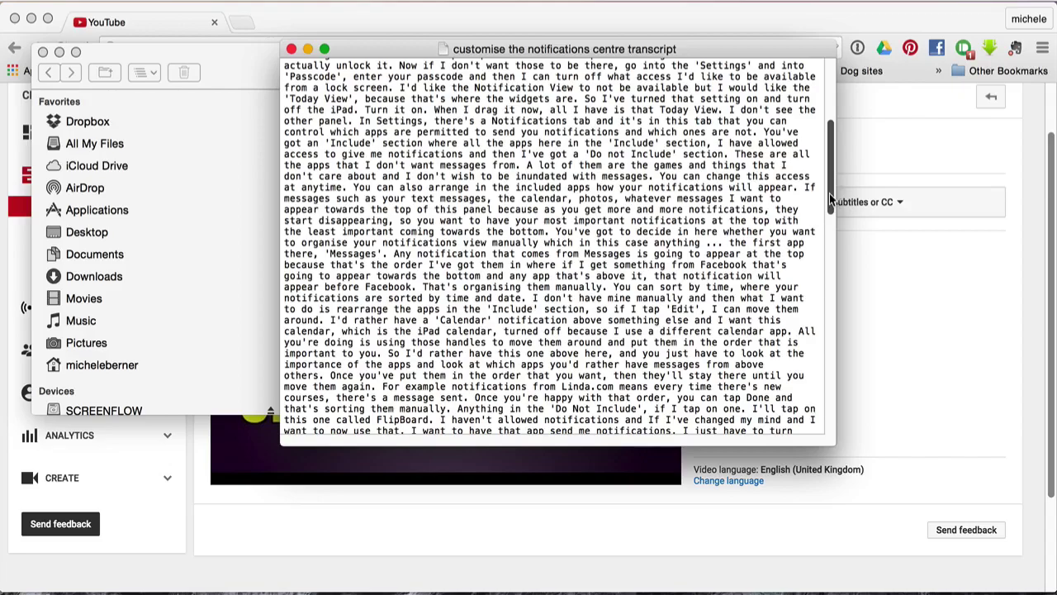
pyautogui.click(291, 48)
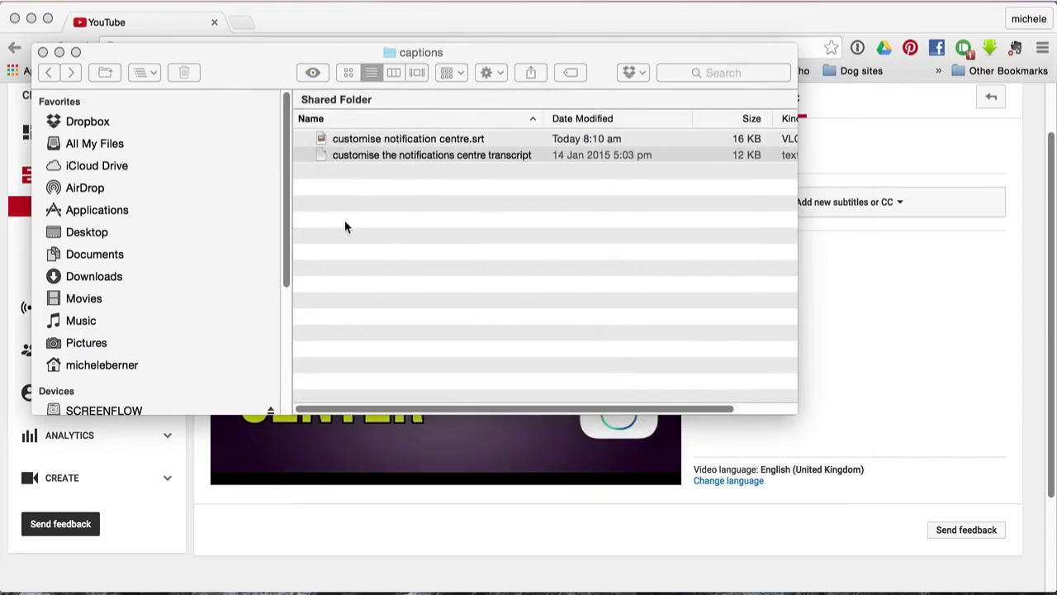
pyautogui.rightClick(363, 142)
pyautogui.moveTo(628, 165)
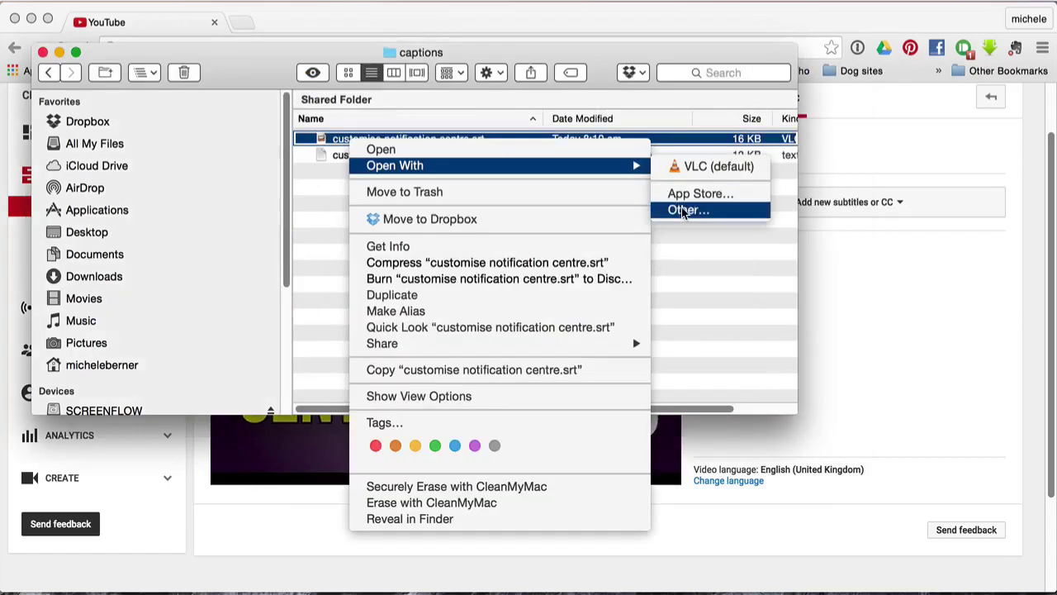
pyautogui.click(685, 211)
pyautogui.scroll(-20, 404, 278)
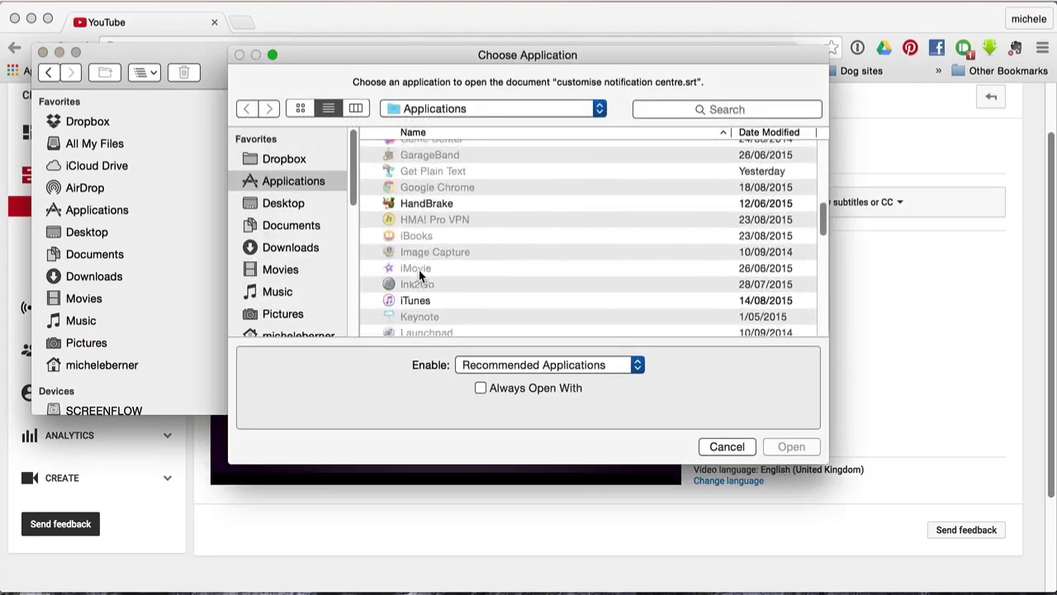
pyautogui.doubleClick(410, 256)
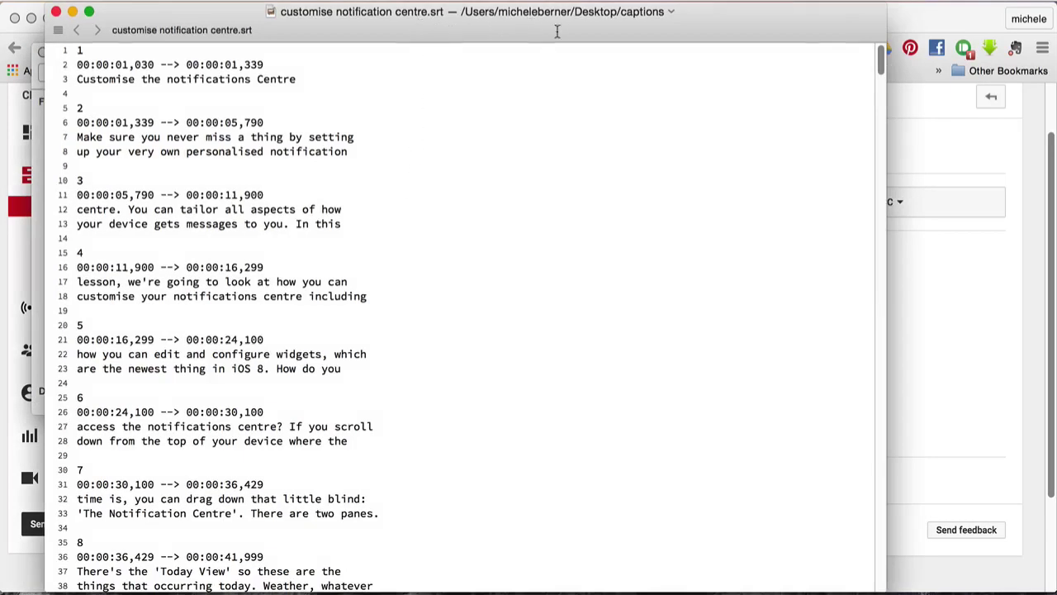
pyautogui.moveTo(146, 11); pyautogui.dragTo(241, 8)
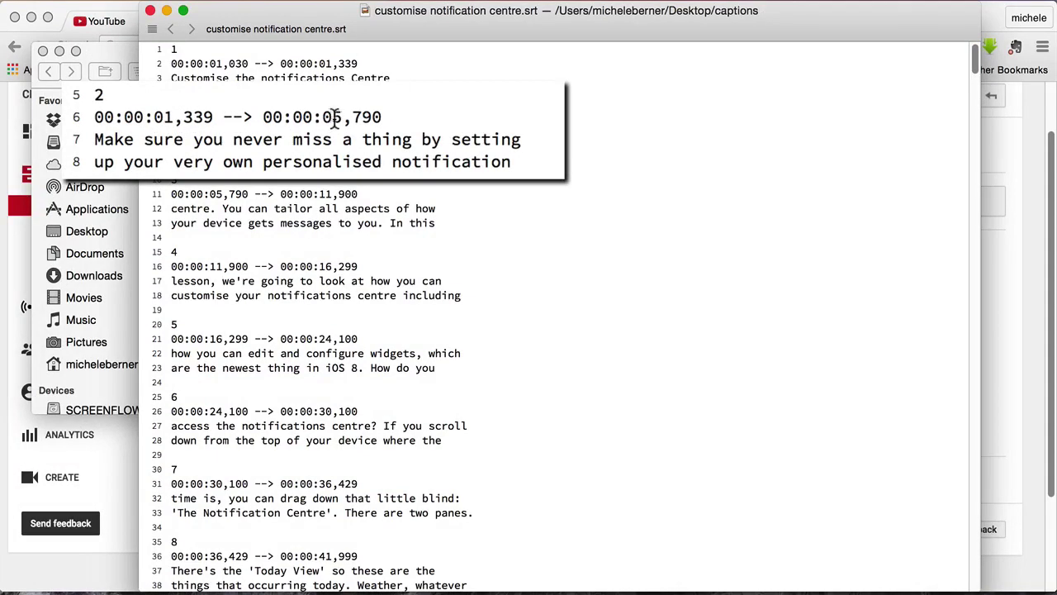
pyautogui.doubleClick(103, 139)
pyautogui.moveTo(324, 142); pyautogui.dragTo(539, 171)
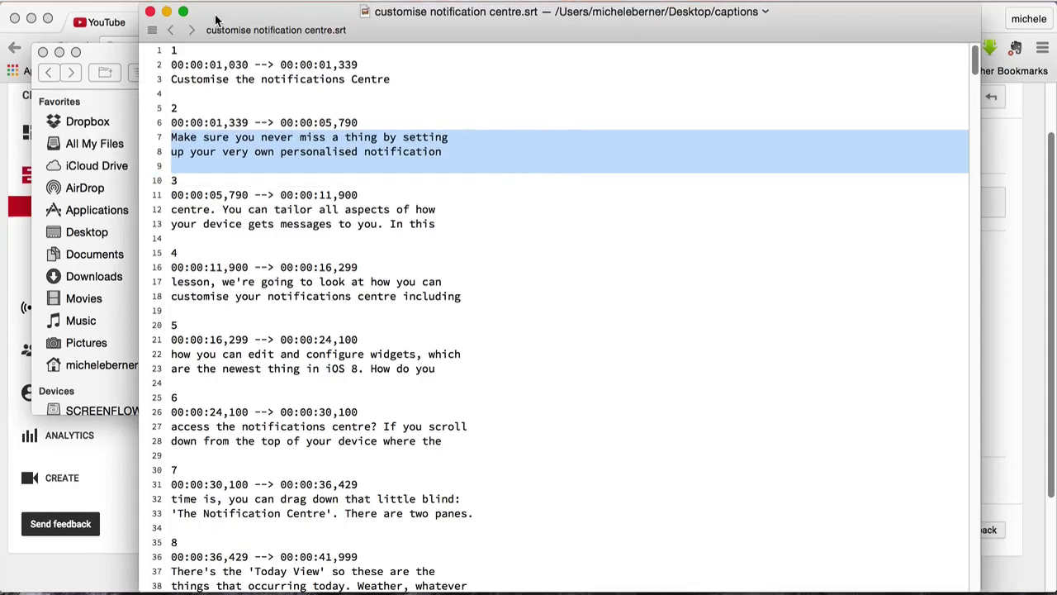
pyautogui.press('super+w')
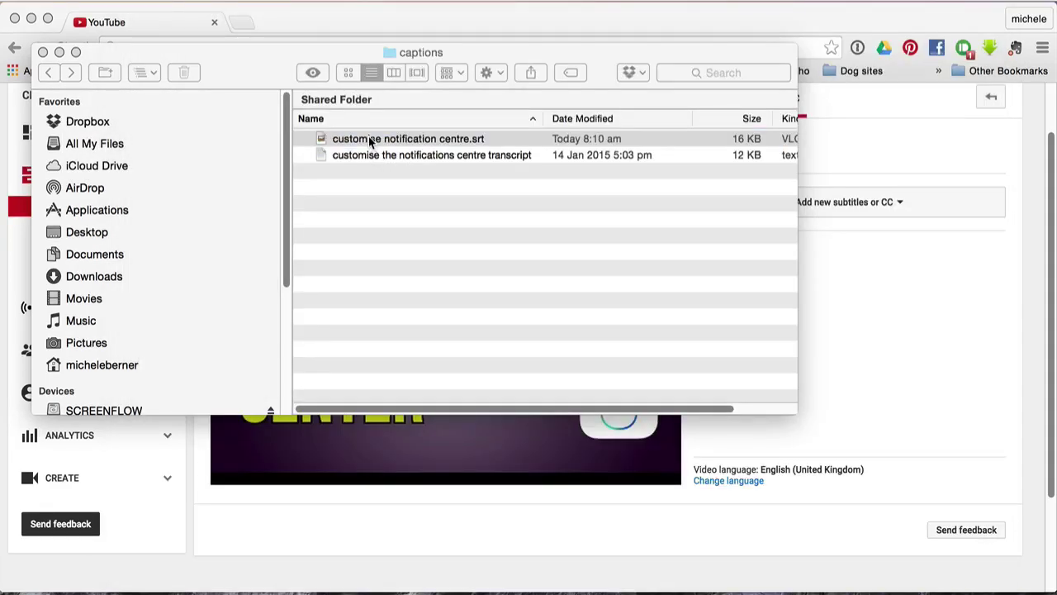
pyautogui.click(370, 146)
pyautogui.press('Return')
pyautogui.press('Return')
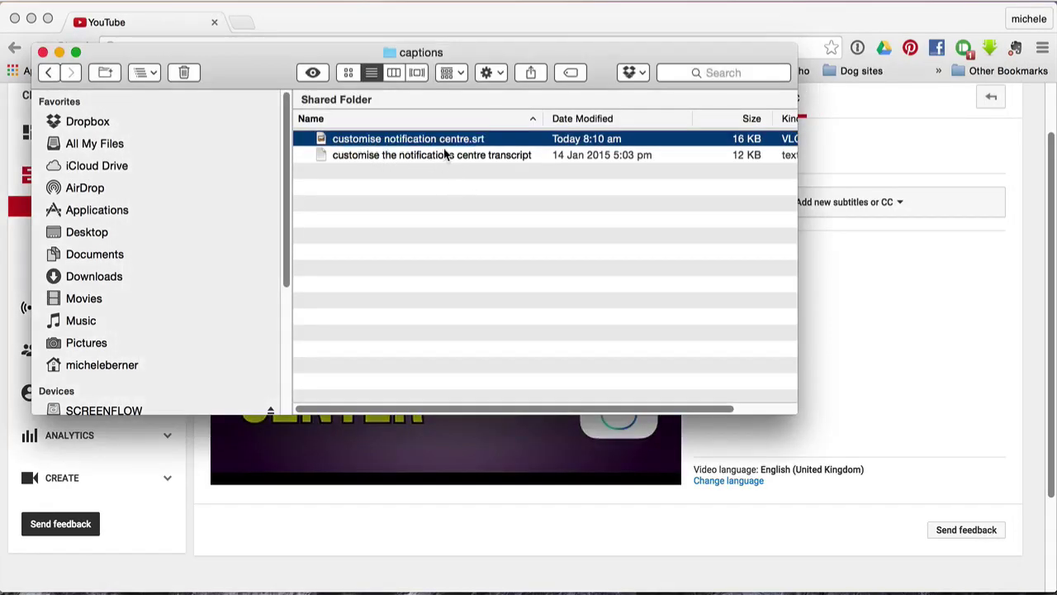
# Step: Close the Finder captions folder and bring up the new-subtitles language list
pyautogui.click(43, 53)
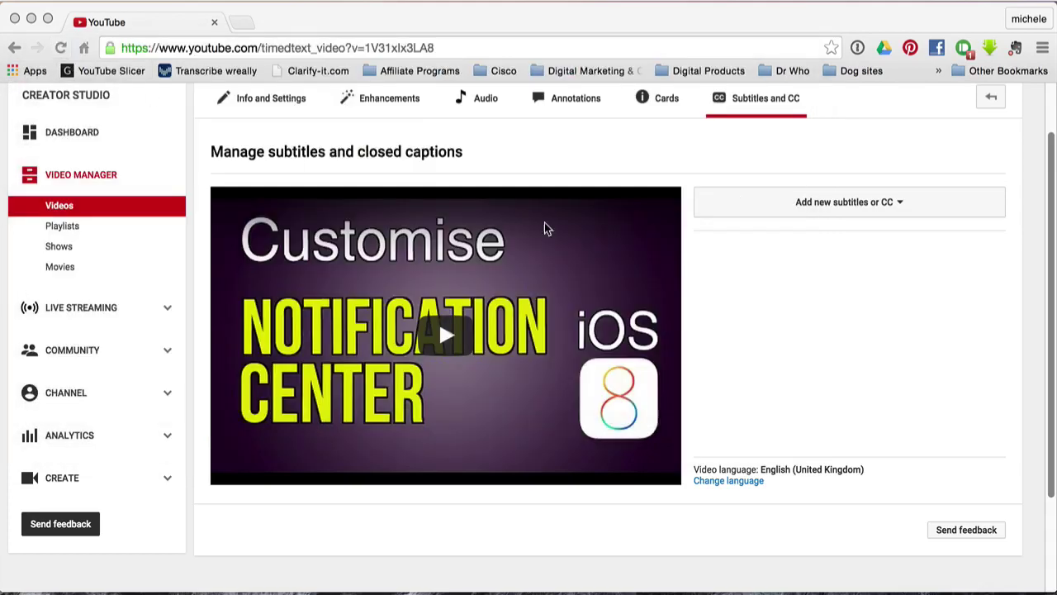
pyautogui.click(831, 207)
pyautogui.click(832, 205)
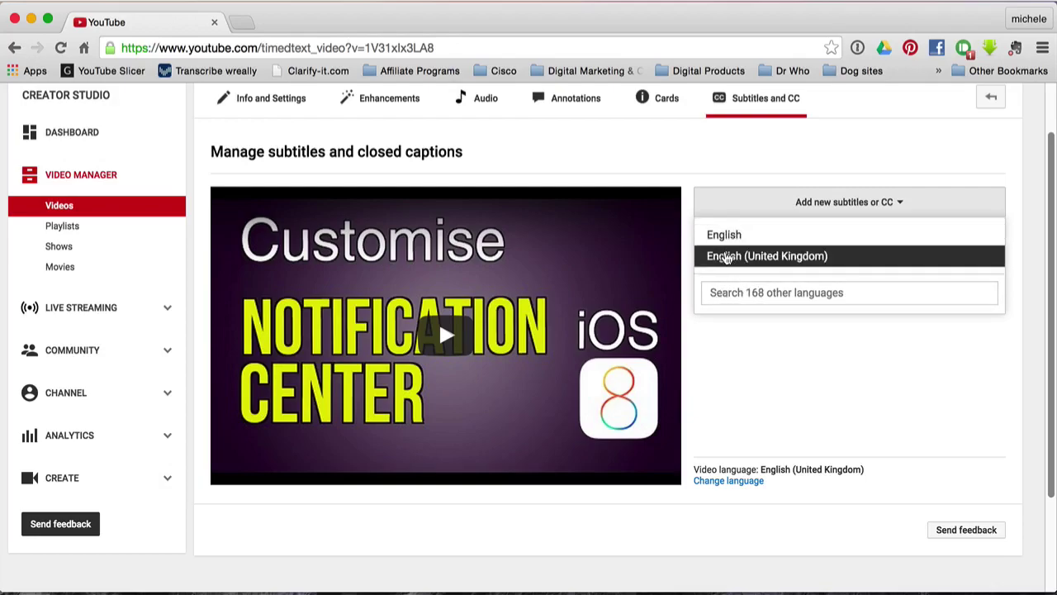
# Step: Search the languages for 'english' and pick English (United Kingdom)
pyautogui.click(721, 294)
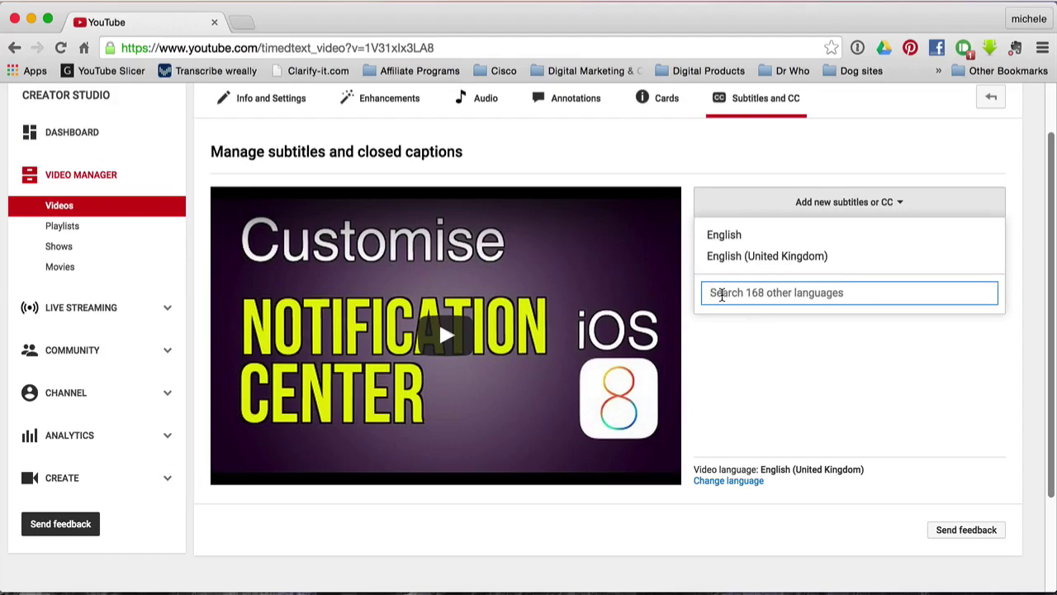
pyautogui.write('german')
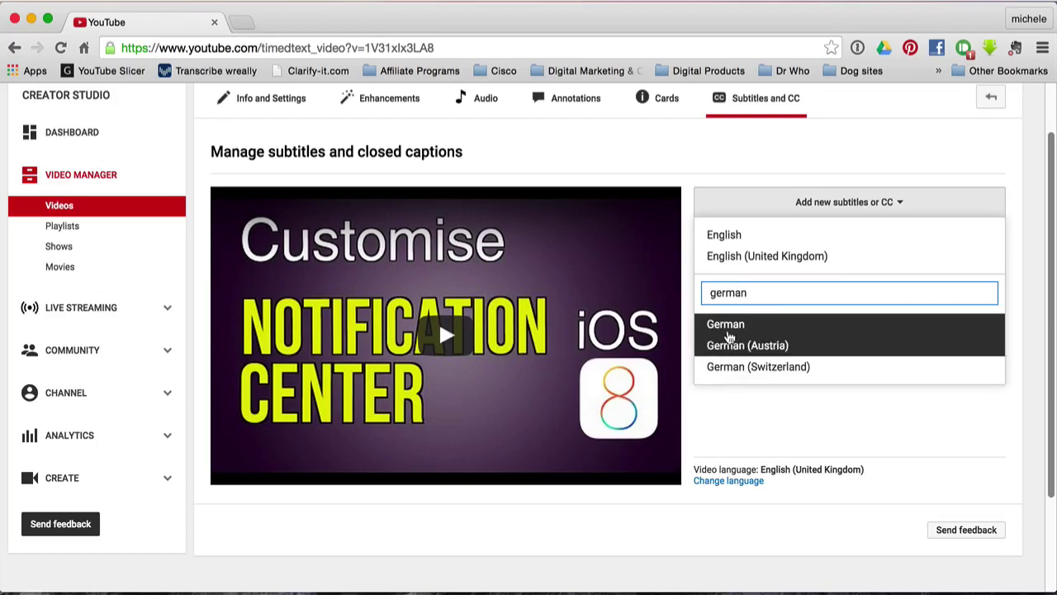
pyautogui.moveTo(749, 292); pyautogui.dragTo(704, 291)
pyautogui.press('BackSpace')
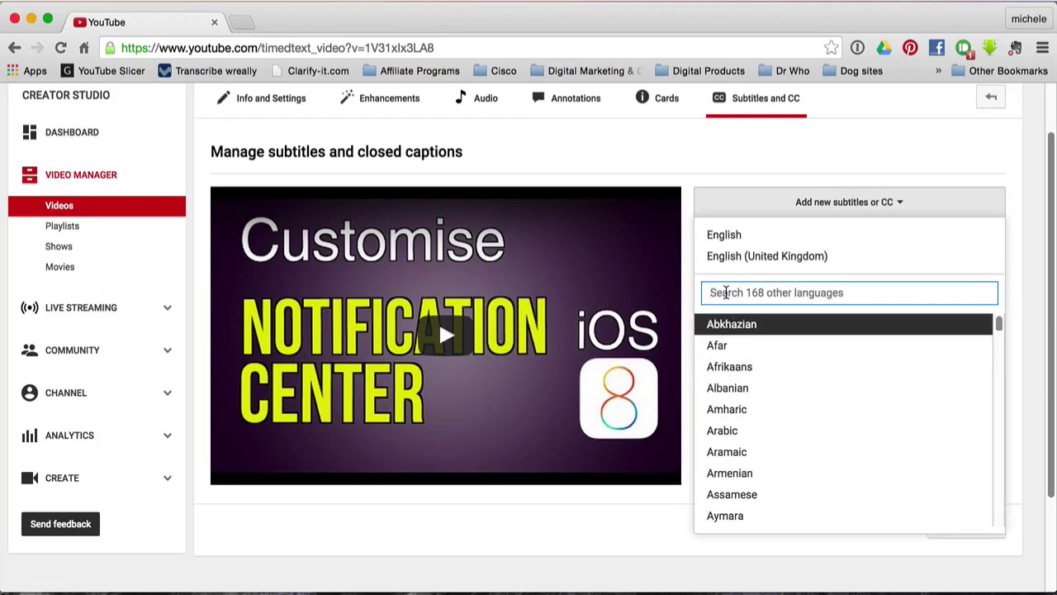
pyautogui.write('english')
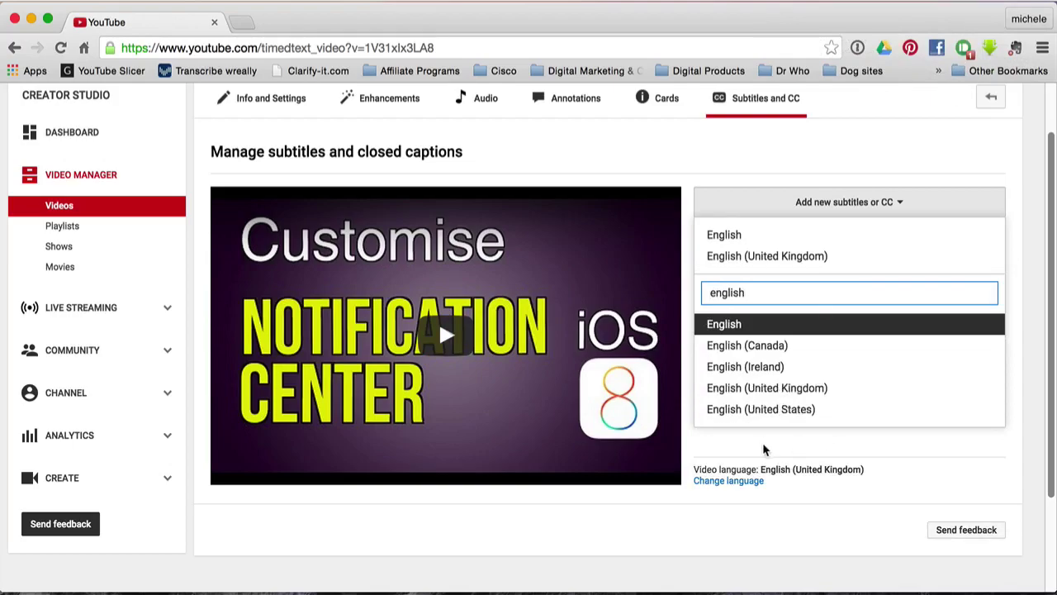
pyautogui.click(752, 407)
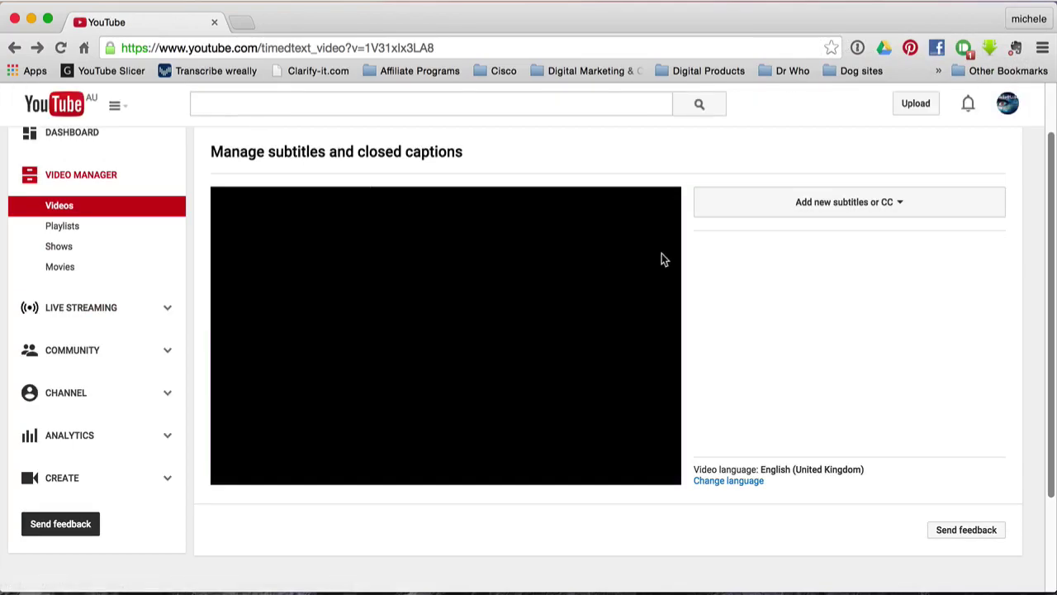
pyautogui.click(837, 215)
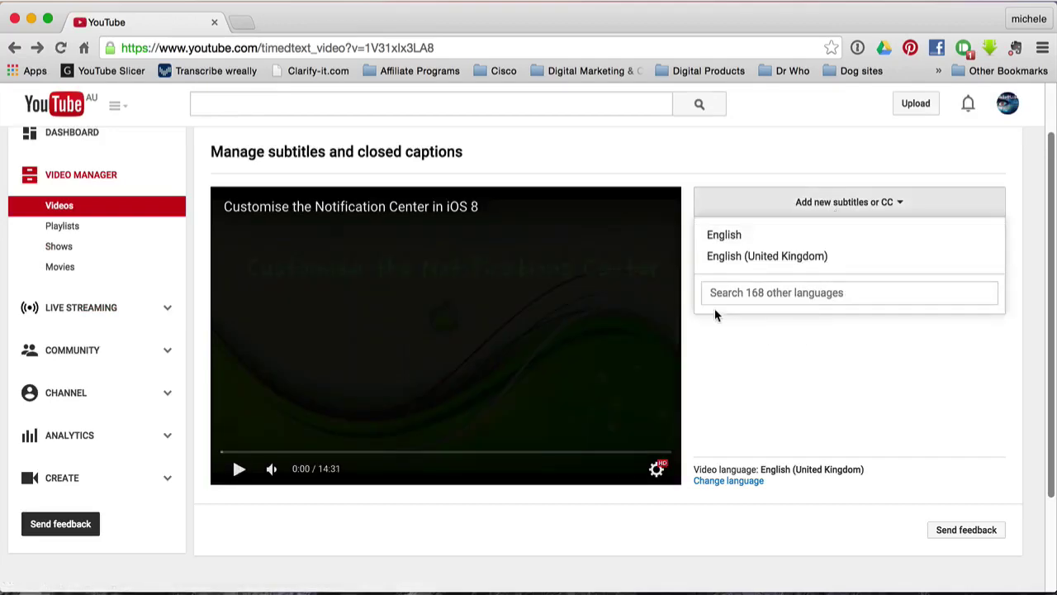
pyautogui.click(721, 260)
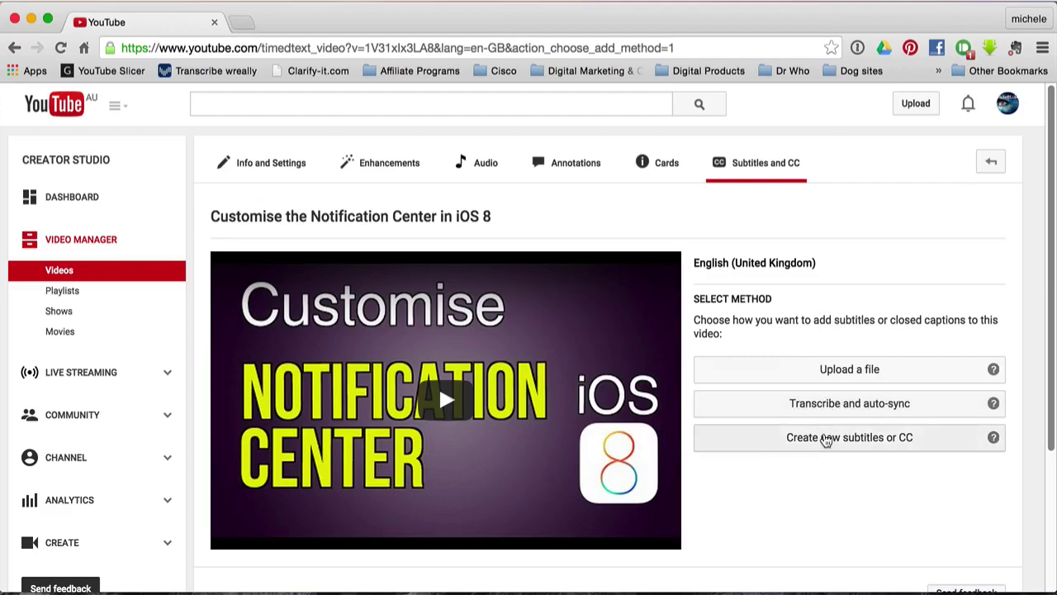
# Step: Upload customise notification centre.srt as a timed subtitles file for English (United Kingdom)
pyautogui.click(825, 446)
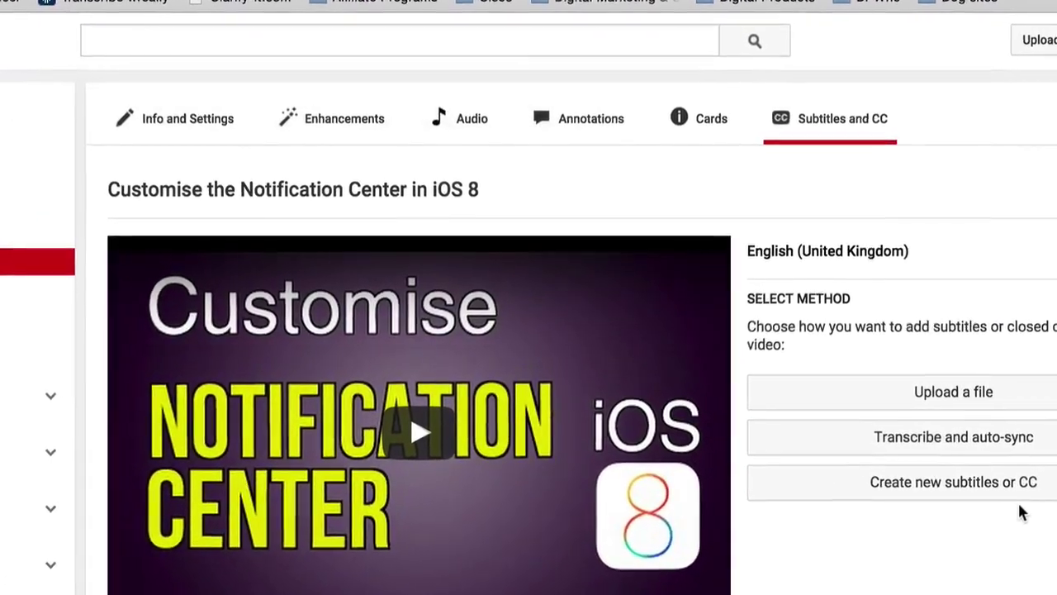
pyautogui.click(1019, 491)
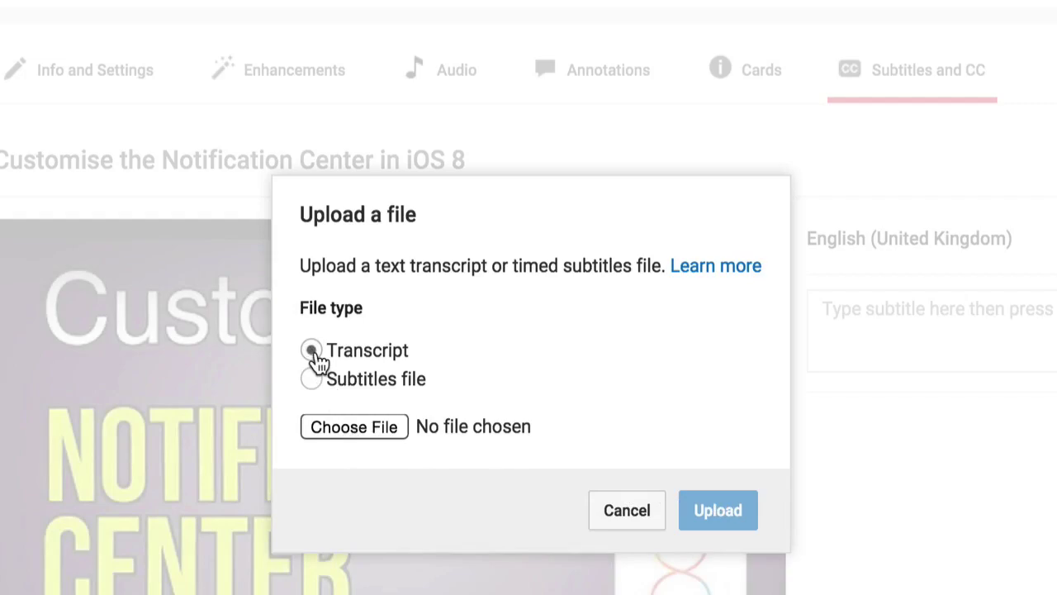
pyautogui.click(311, 380)
pyautogui.click(357, 426)
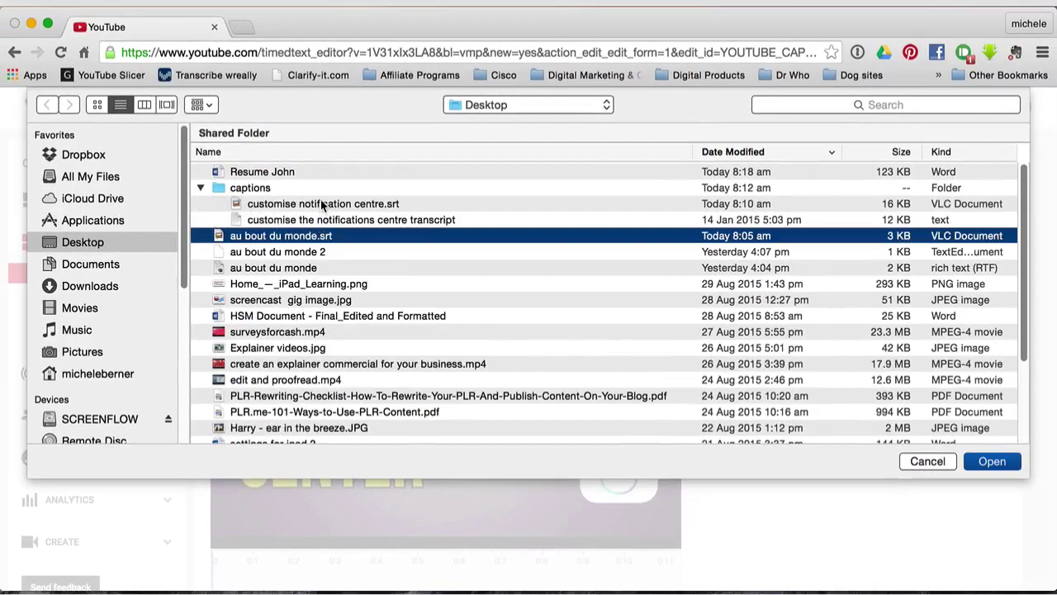
pyautogui.click(316, 206)
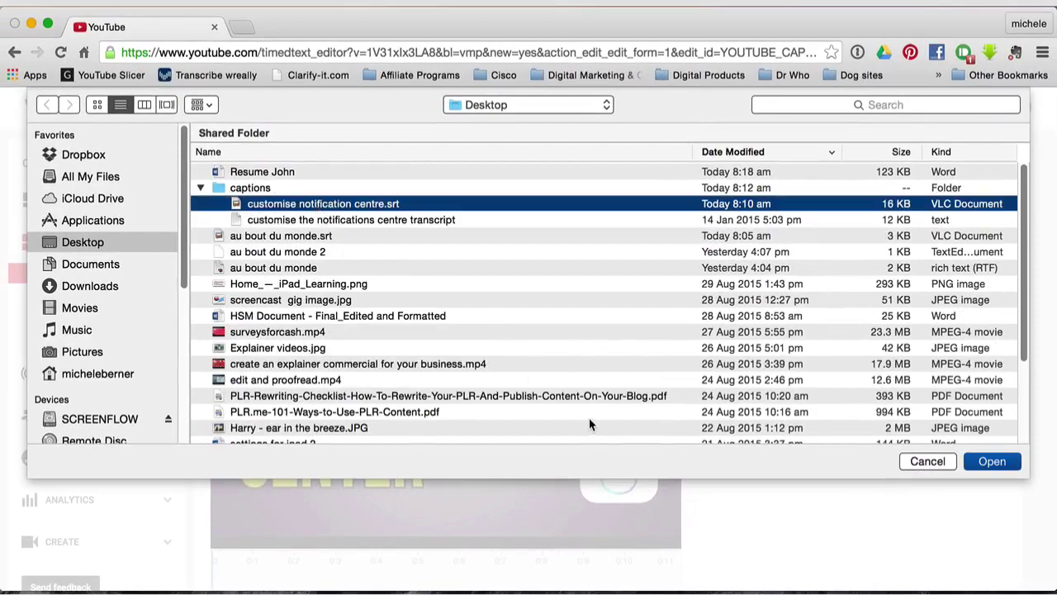
pyautogui.click(999, 463)
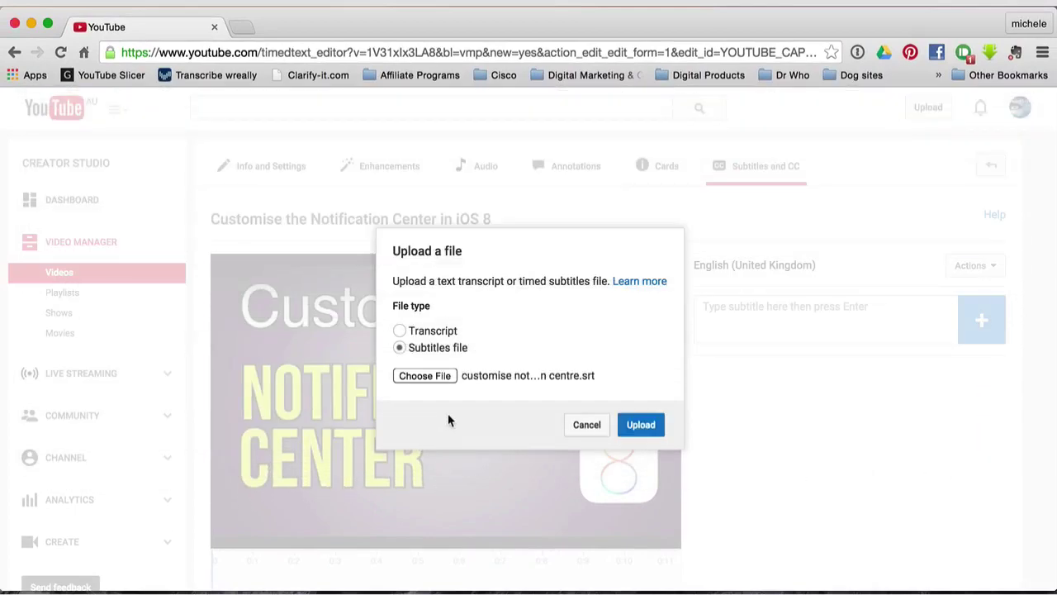
pyautogui.click(640, 424)
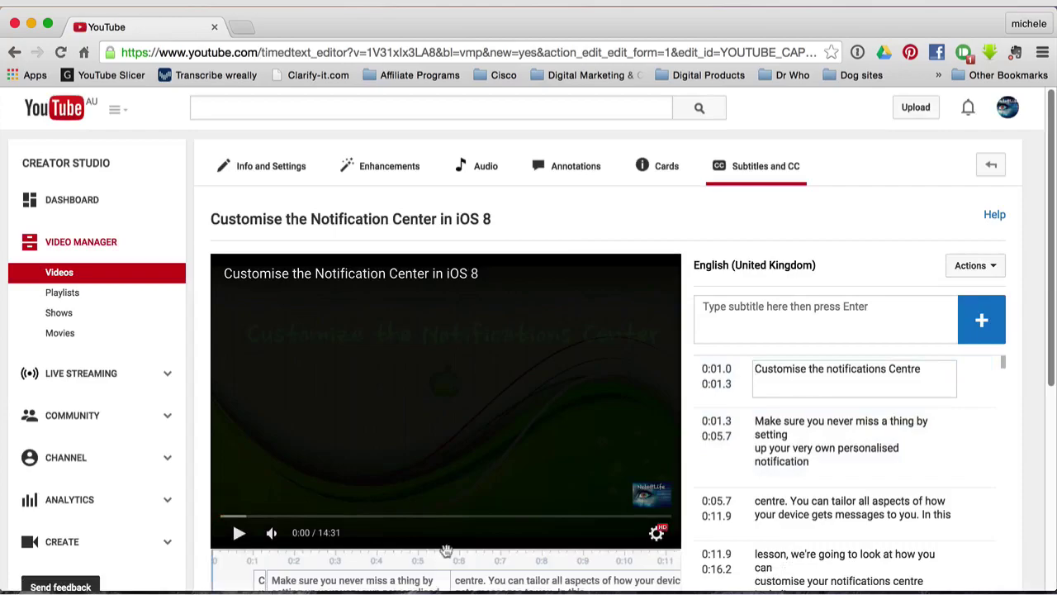
pyautogui.scroll(-3, 589, 532)
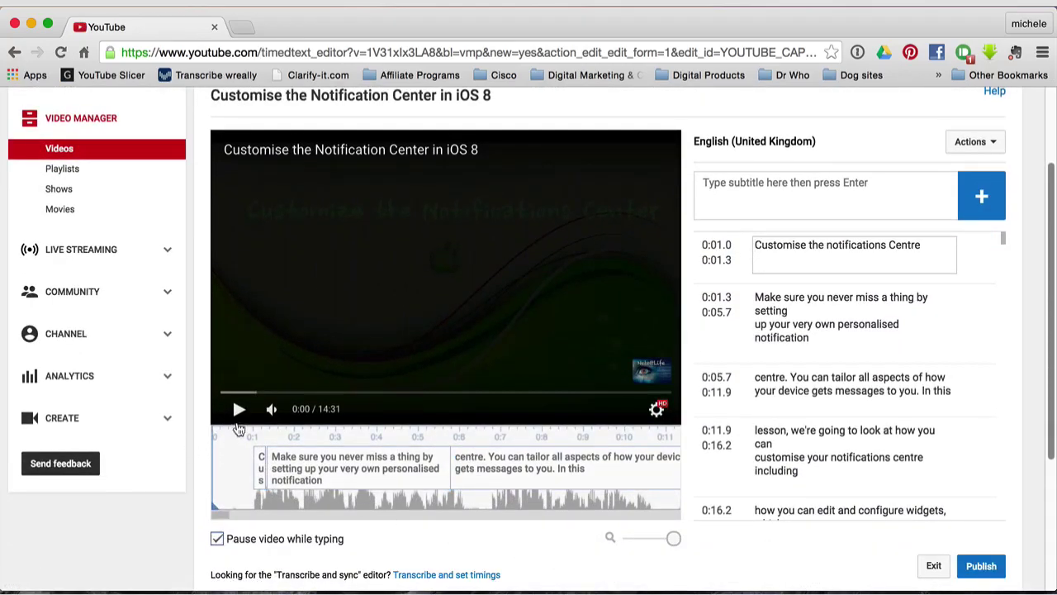
pyautogui.click(239, 412)
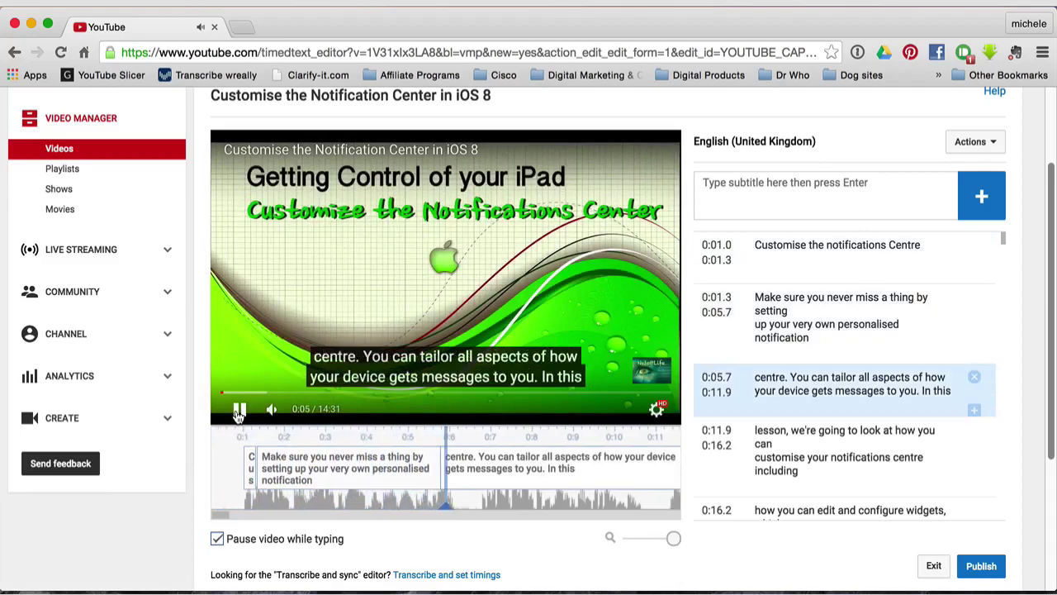
pyautogui.click(239, 410)
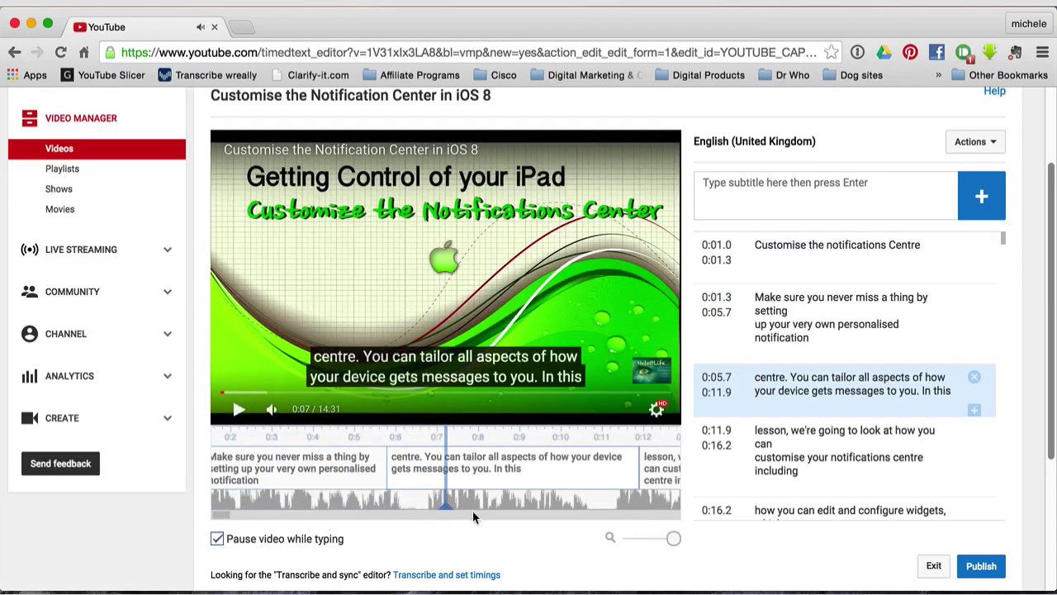
pyautogui.moveTo(448, 513); pyautogui.dragTo(319, 513)
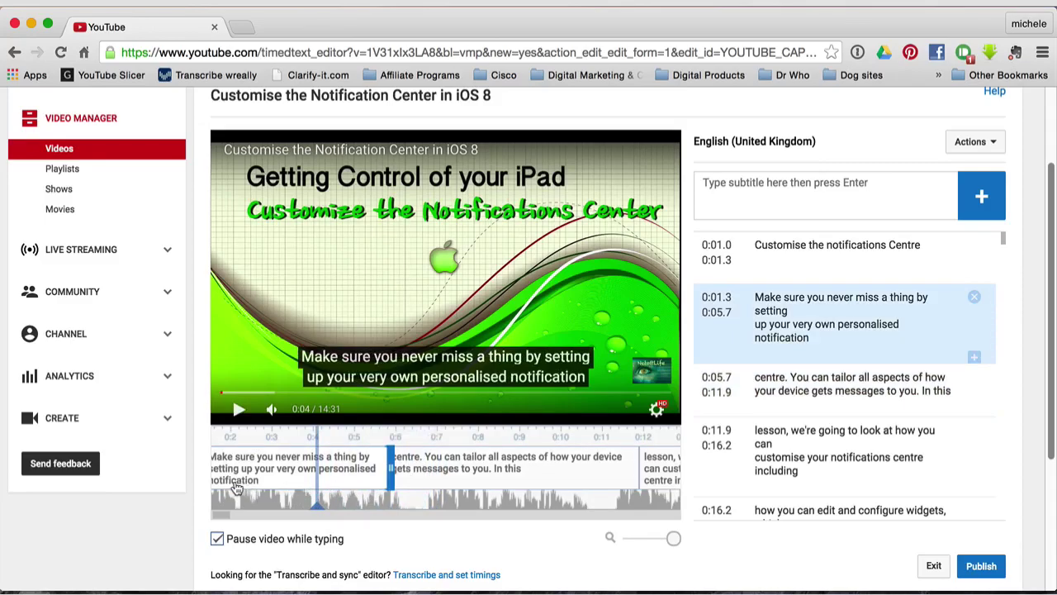
# Step: Append 'centre.' to the 0:01.3 subtitle and remove it from the start of 0:05.7
pyautogui.click(821, 336)
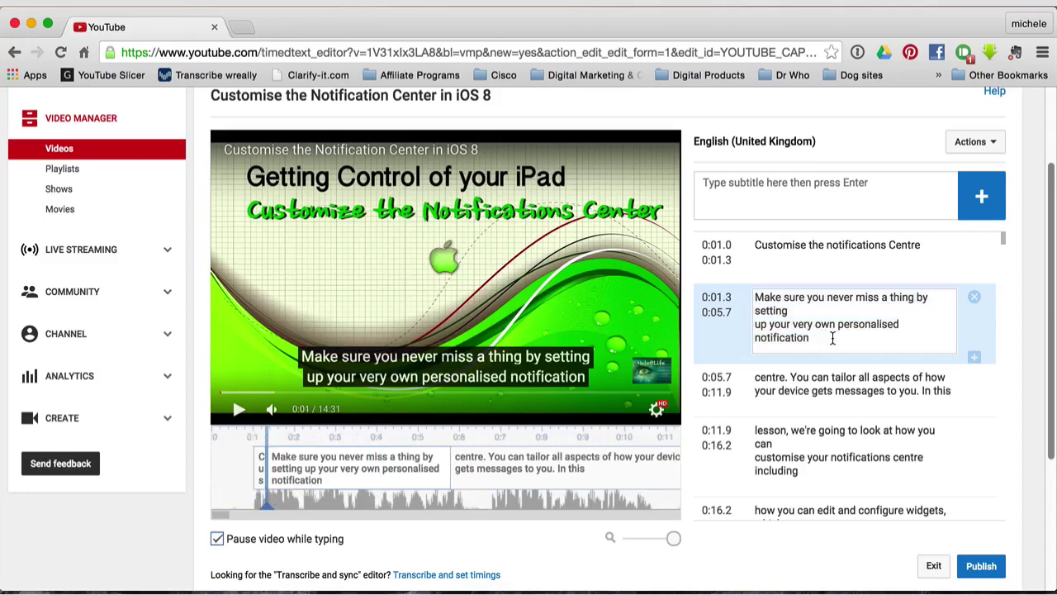
pyautogui.write('centre')
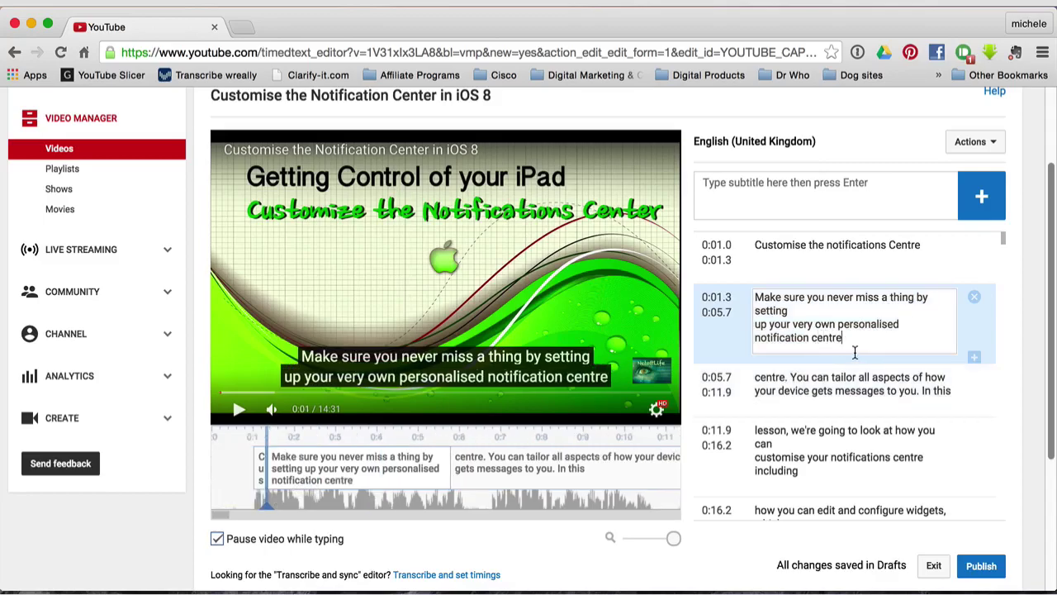
pyautogui.write('.')
pyautogui.click(786, 381)
pyautogui.moveTo(790, 378); pyautogui.dragTo(745, 378)
pyautogui.press('BackSpace')
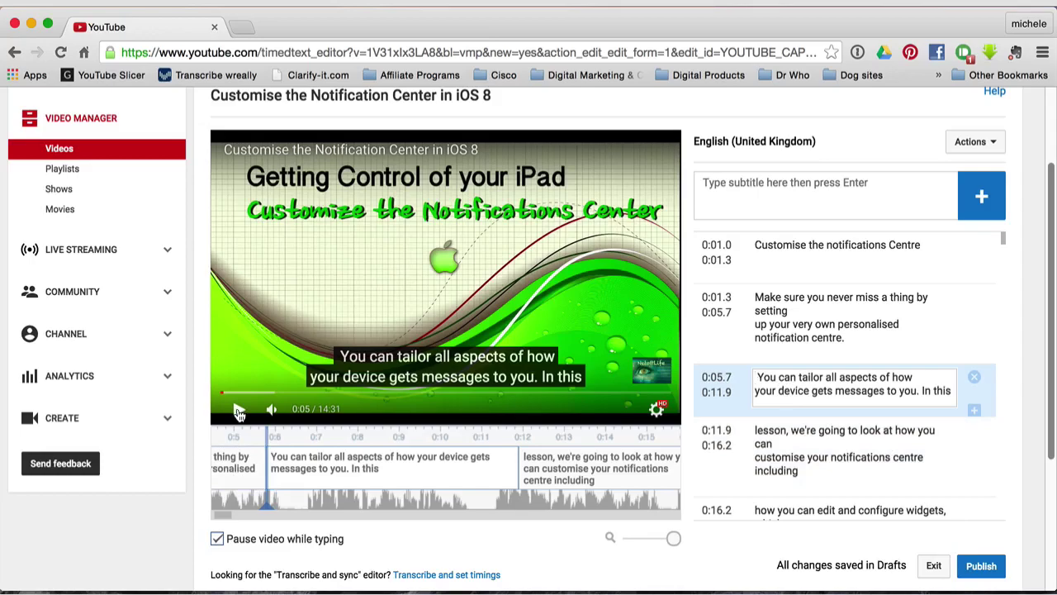
# Step: Move 'In this' from the end of 0:05.7 into the 0:11.9 caption, then publish
pyautogui.click(239, 412)
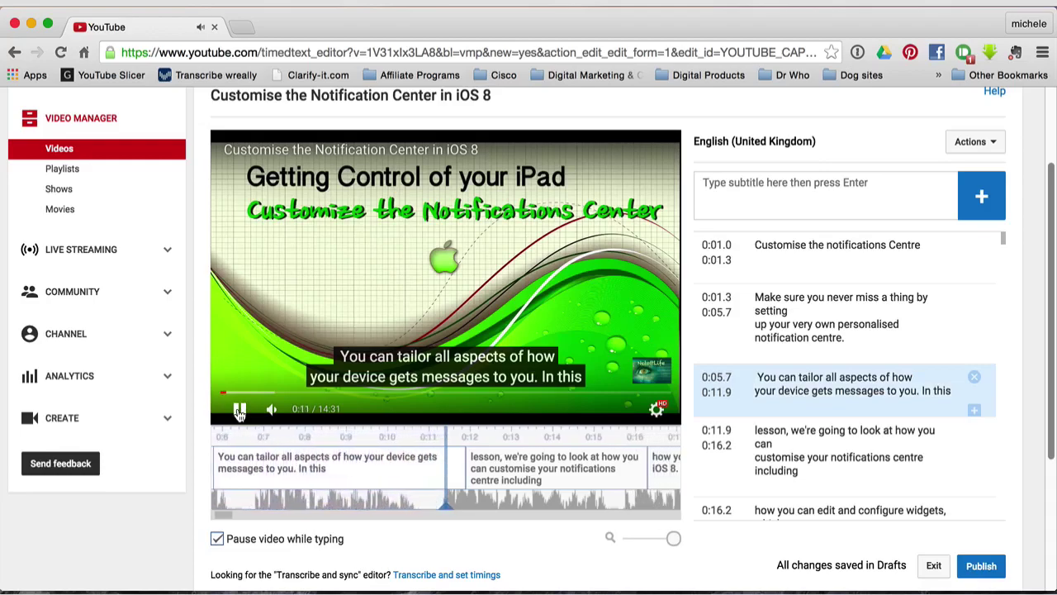
pyautogui.click(238, 412)
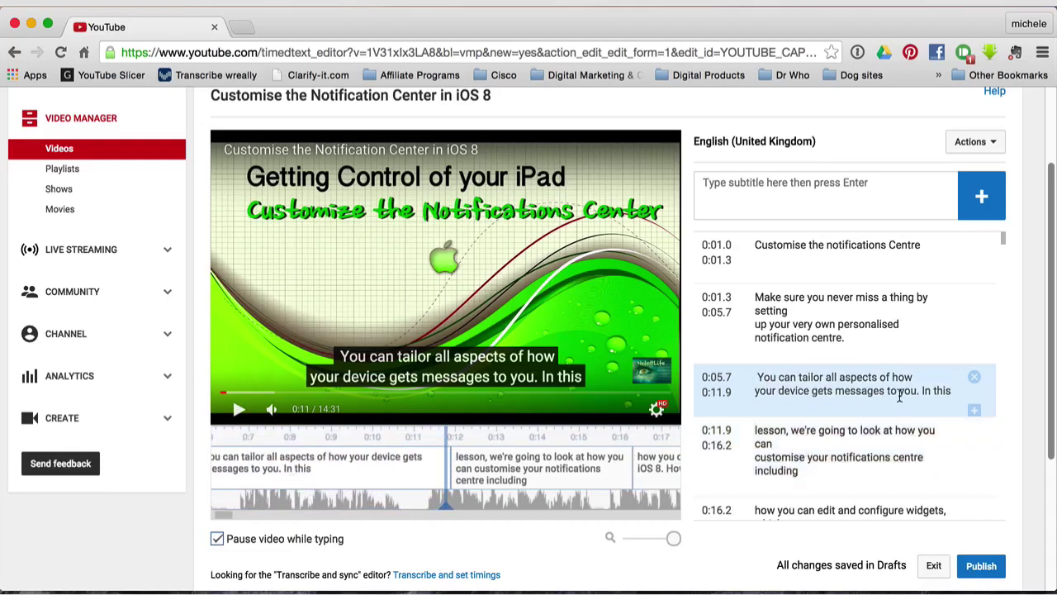
pyautogui.click(755, 431)
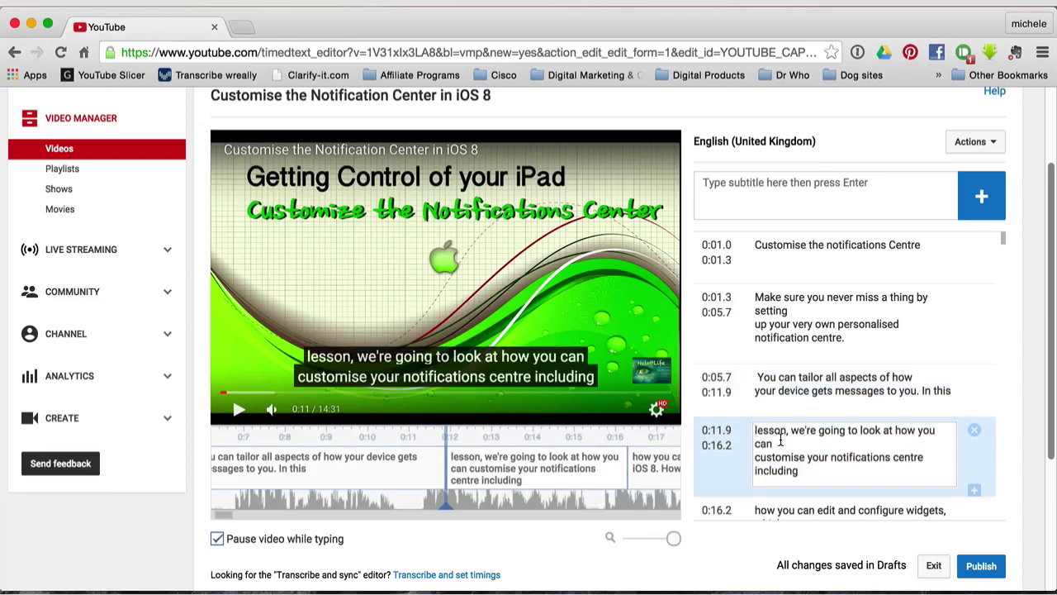
pyautogui.write('In this')
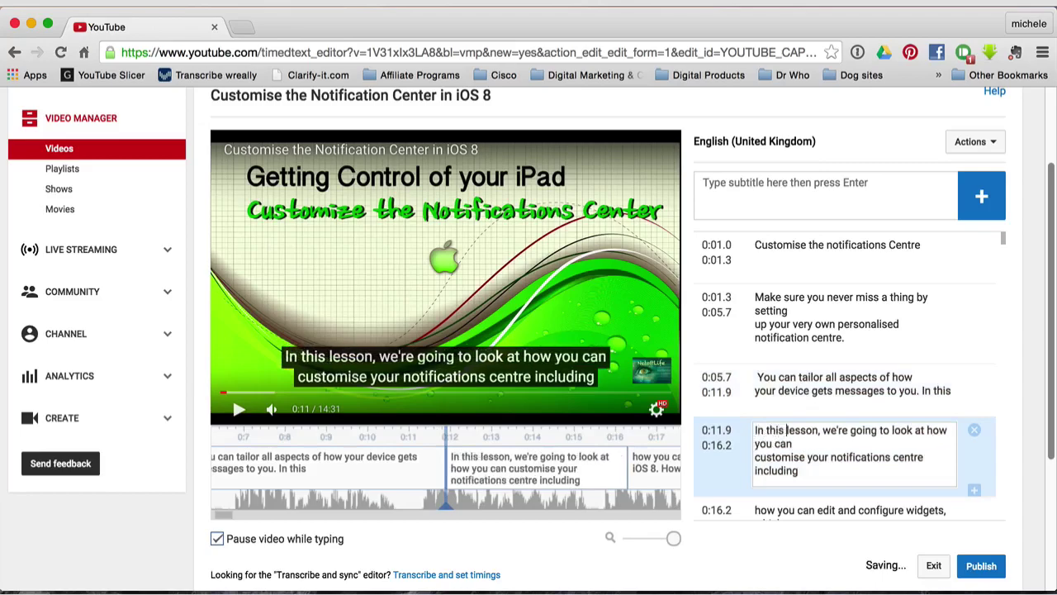
pyautogui.moveTo(920, 389); pyautogui.dragTo(967, 389)
pyautogui.press('BackSpace')
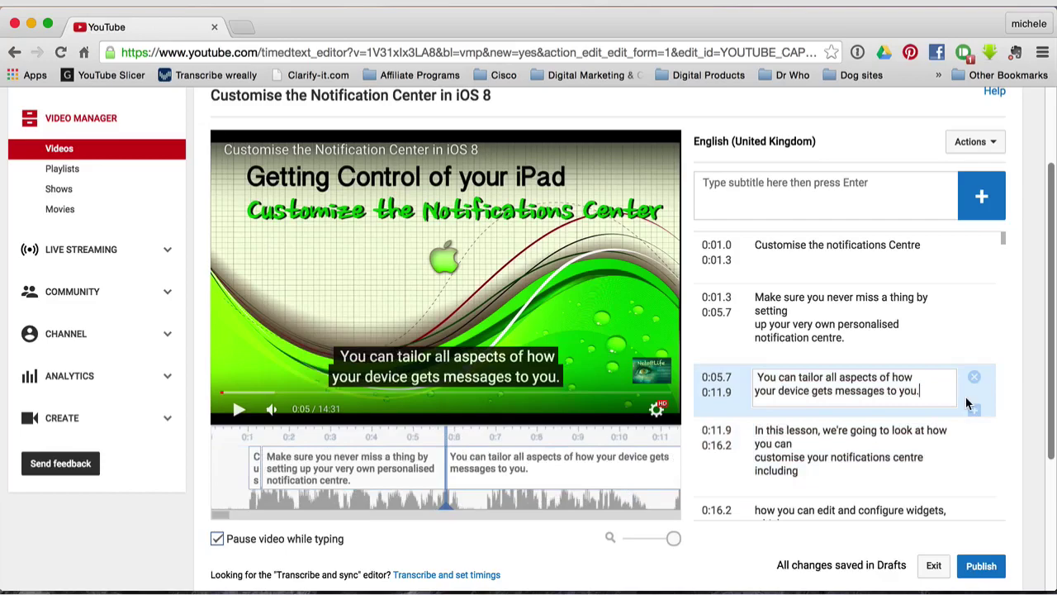
pyautogui.click(979, 568)
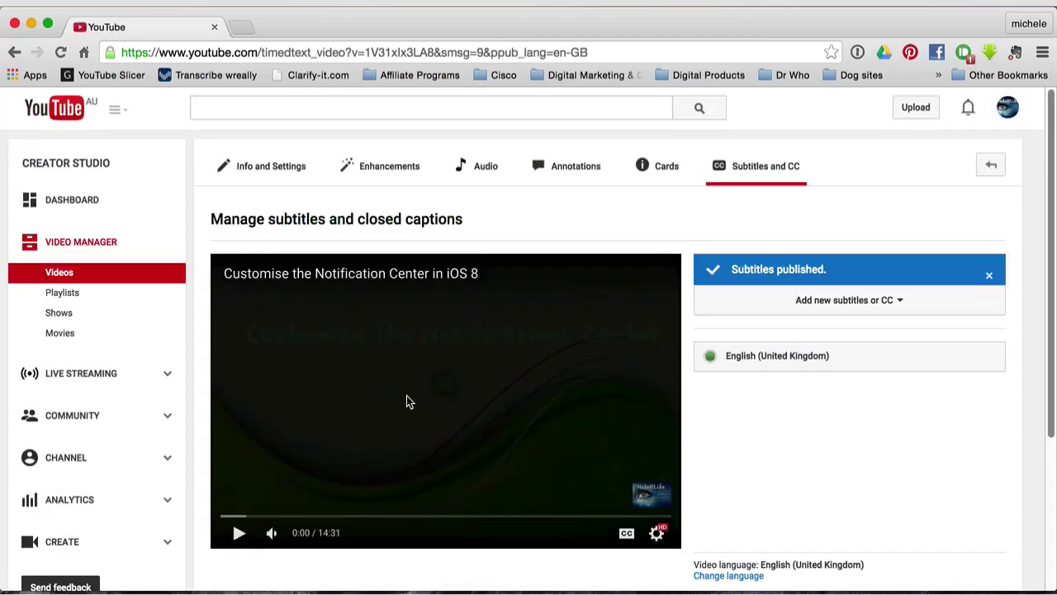
# Step: Preview the video with CC toggled on and off, then reopen the English (United Kingdom) track
pyautogui.scroll(-1, 413, 401)
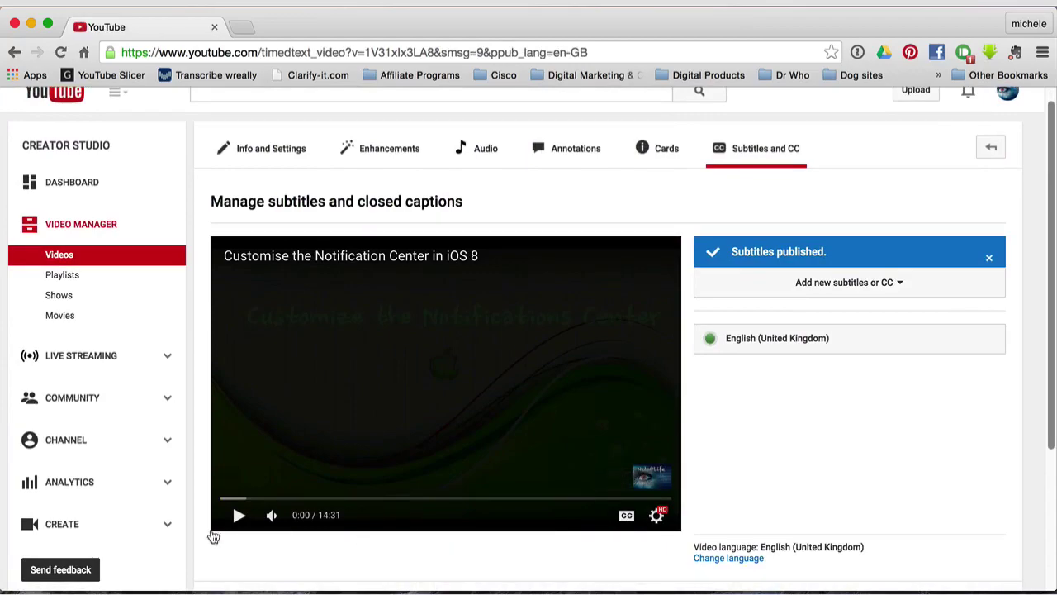
pyautogui.click(238, 516)
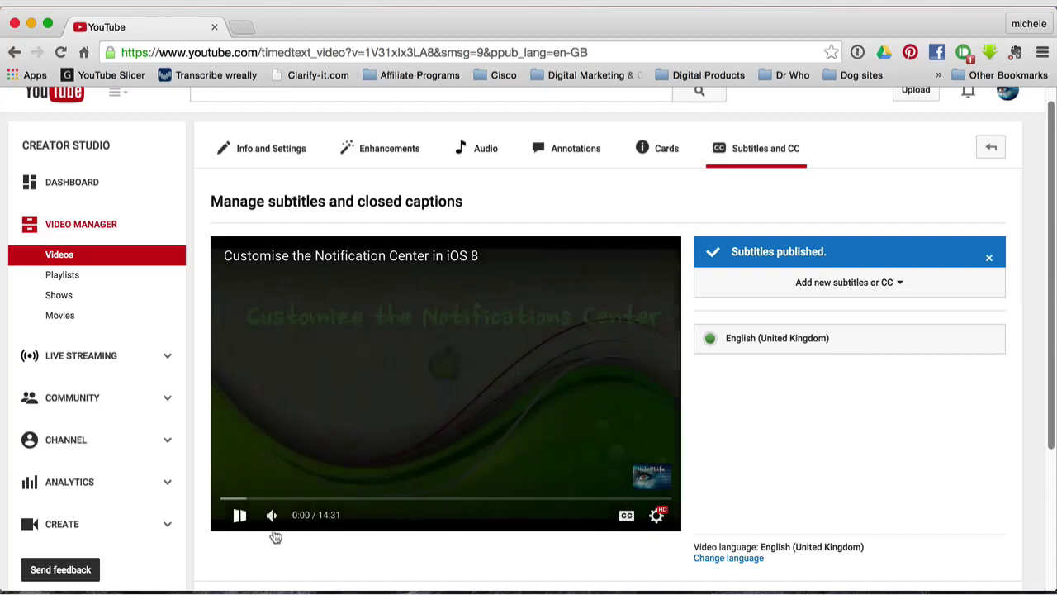
pyautogui.click(626, 515)
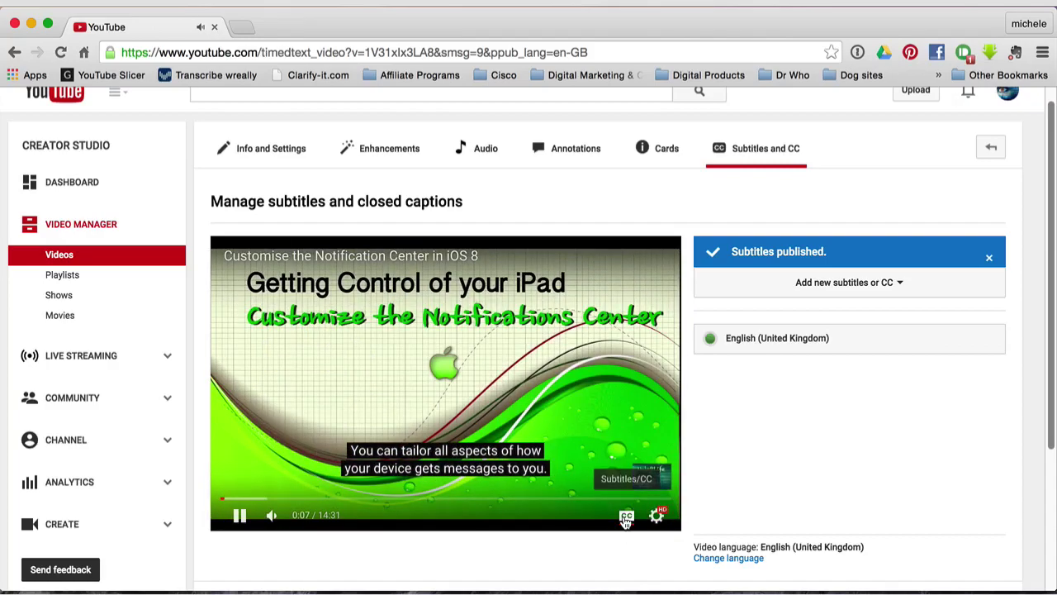
pyautogui.click(626, 517)
pyautogui.click(240, 516)
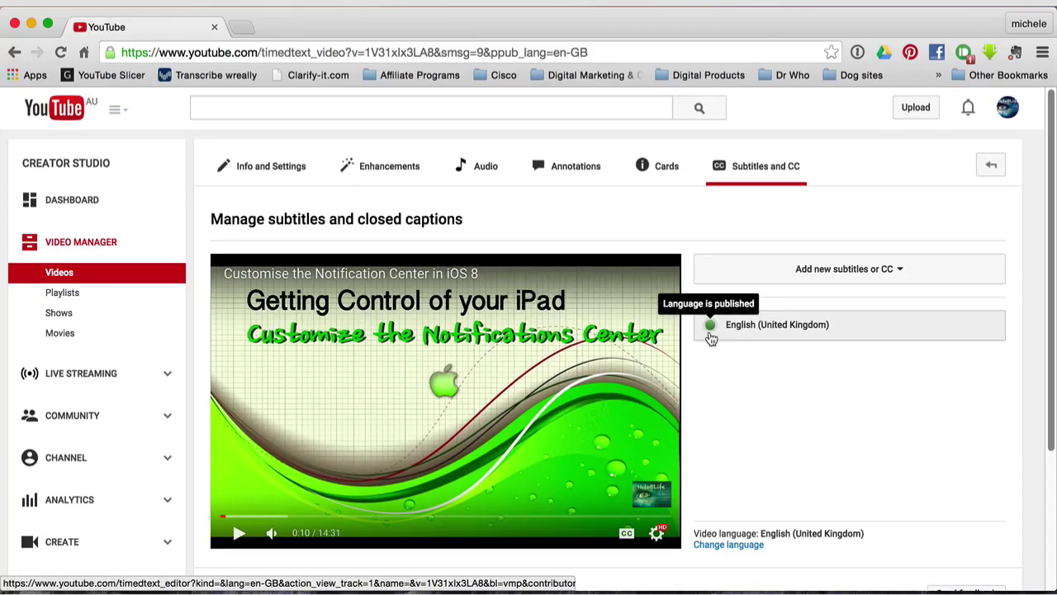
pyautogui.click(771, 333)
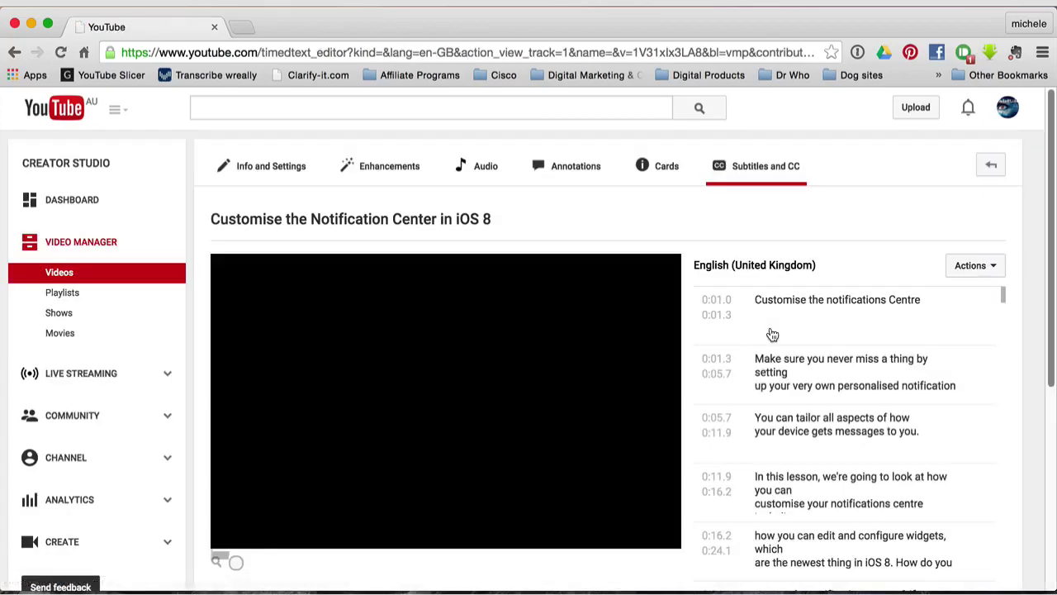
# Step: Check the .vtt, .srt and .sbv download formats under Actions and pause the preview
pyautogui.scroll(-3, 994, 344)
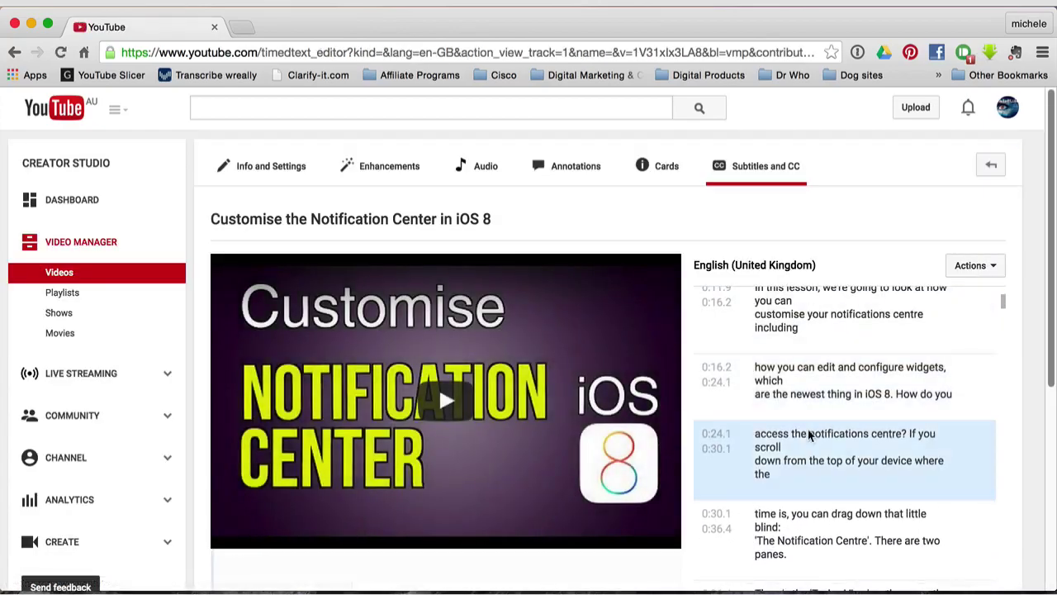
pyautogui.click(973, 265)
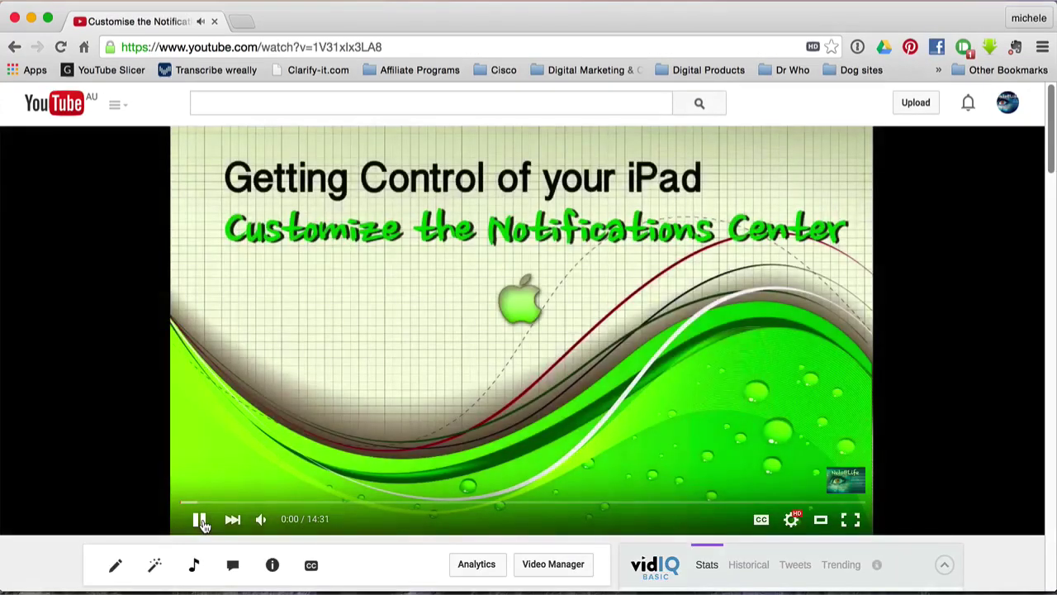
pyautogui.click(201, 520)
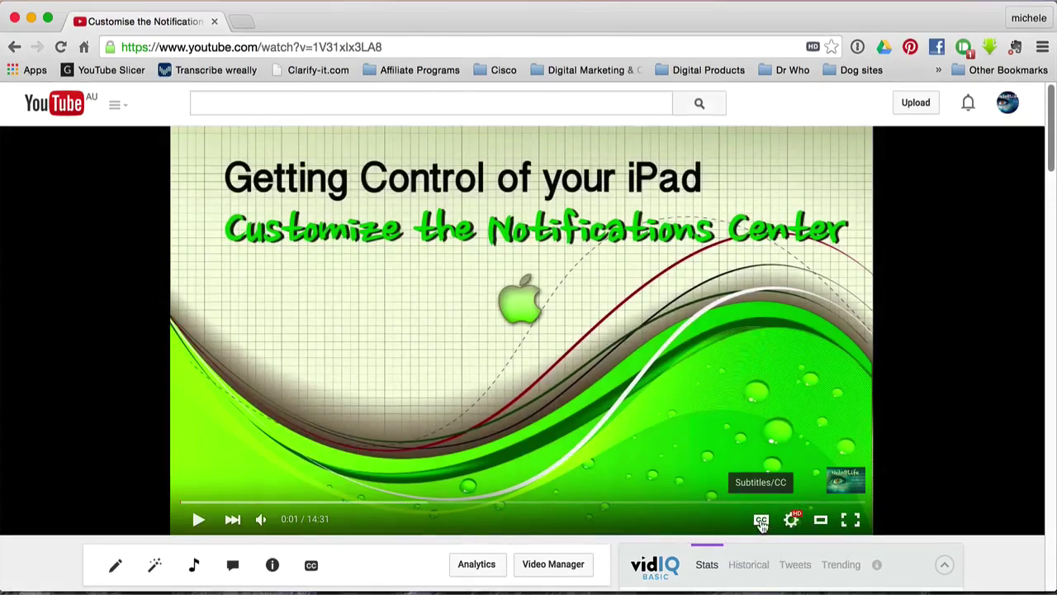
# Step: Play the watch-page video with English (United Kingdom) captions and pause at 0:10
pyautogui.click(199, 518)
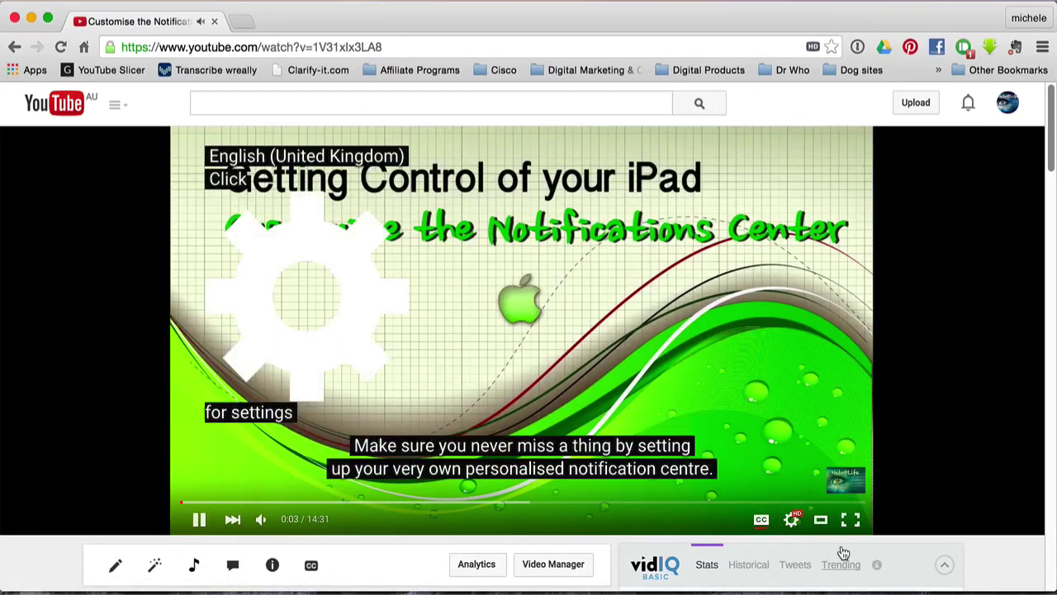
pyautogui.press('space')
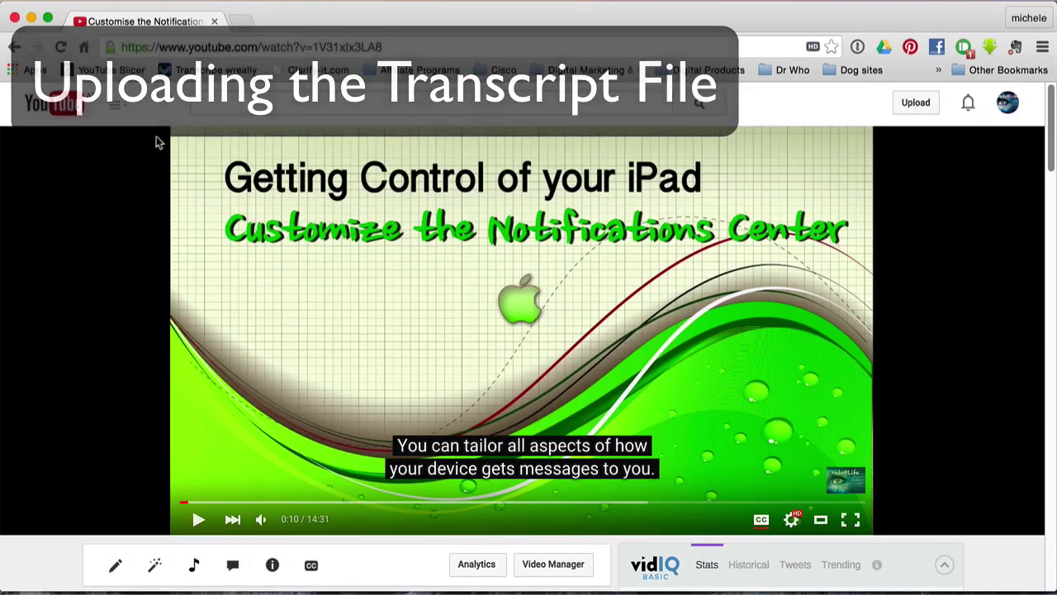
# Step: Upload the 'customise the notifications centre transcript' file as the English (United Kingdom) transcript
pyautogui.click(311, 570)
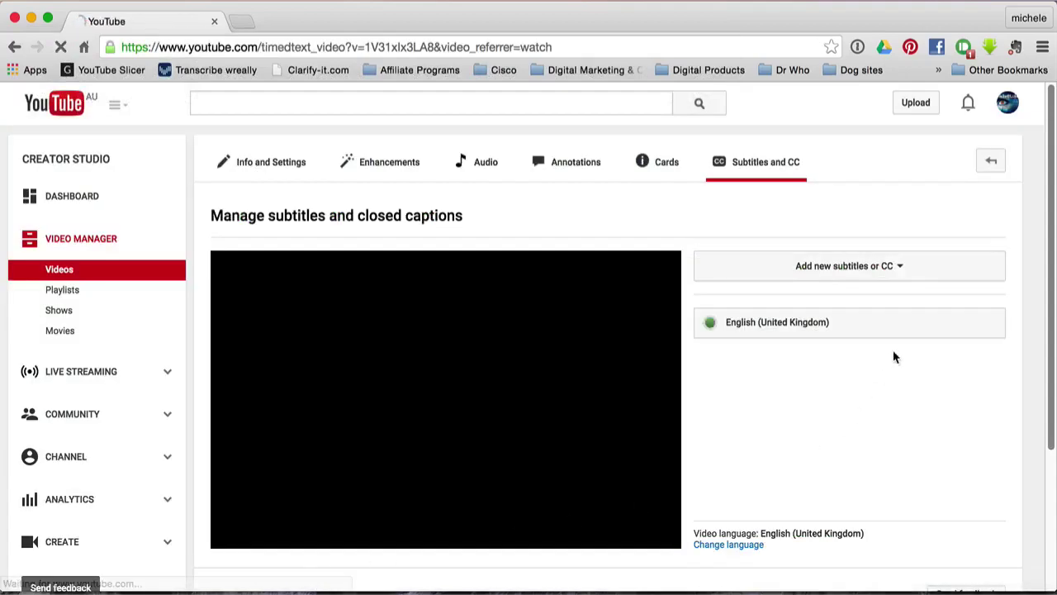
pyautogui.click(806, 319)
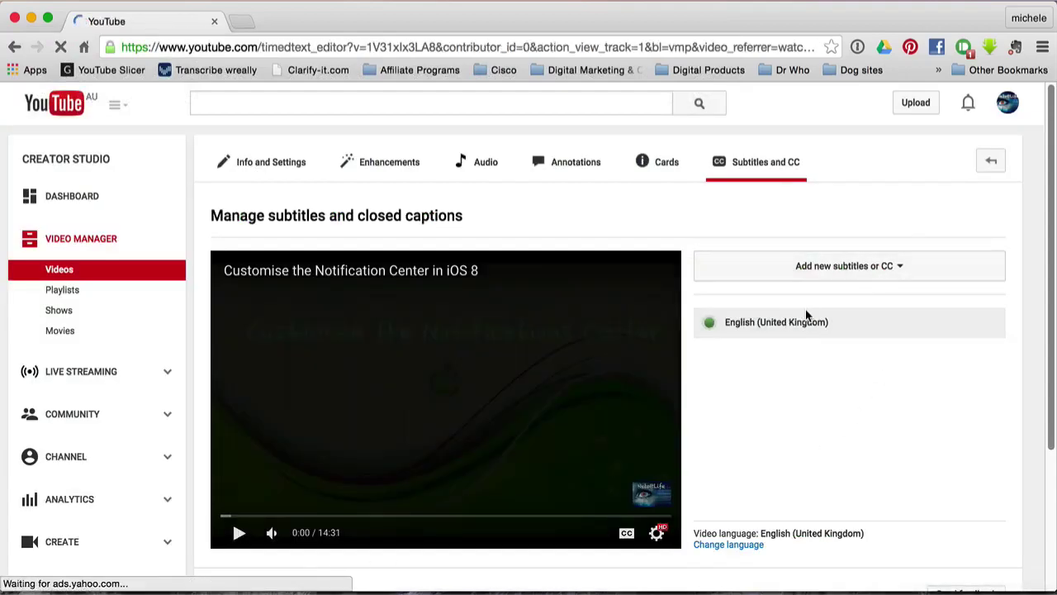
pyautogui.click(974, 262)
pyautogui.click(918, 285)
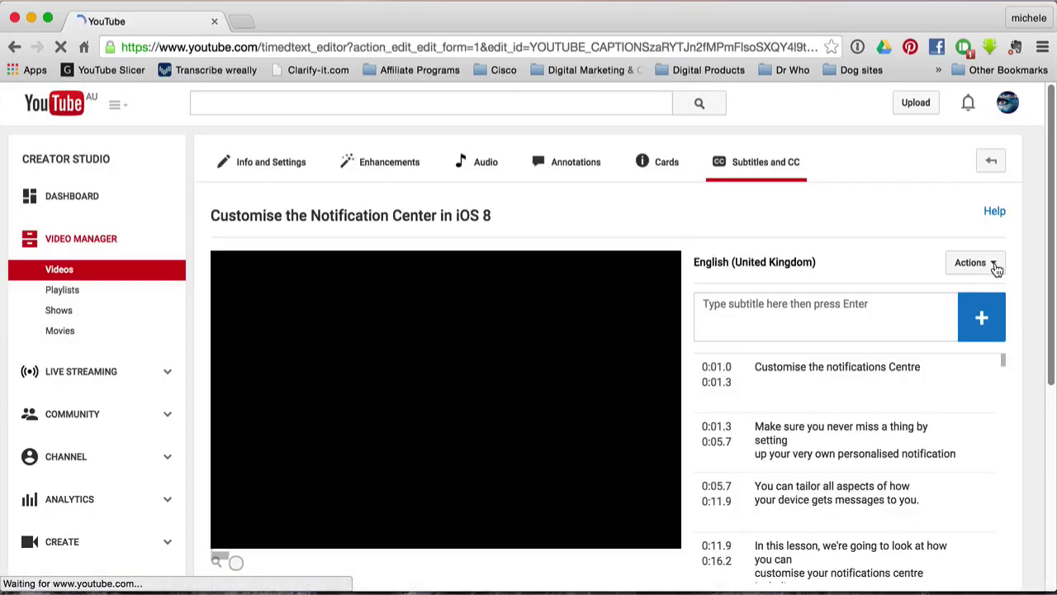
pyautogui.click(991, 265)
pyautogui.click(942, 308)
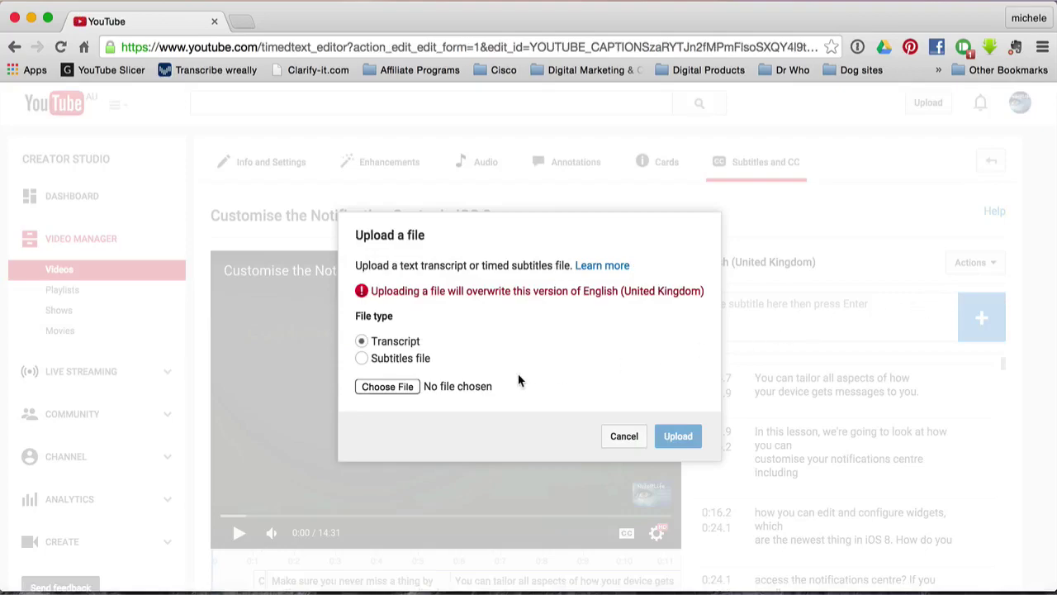
pyautogui.click(383, 391)
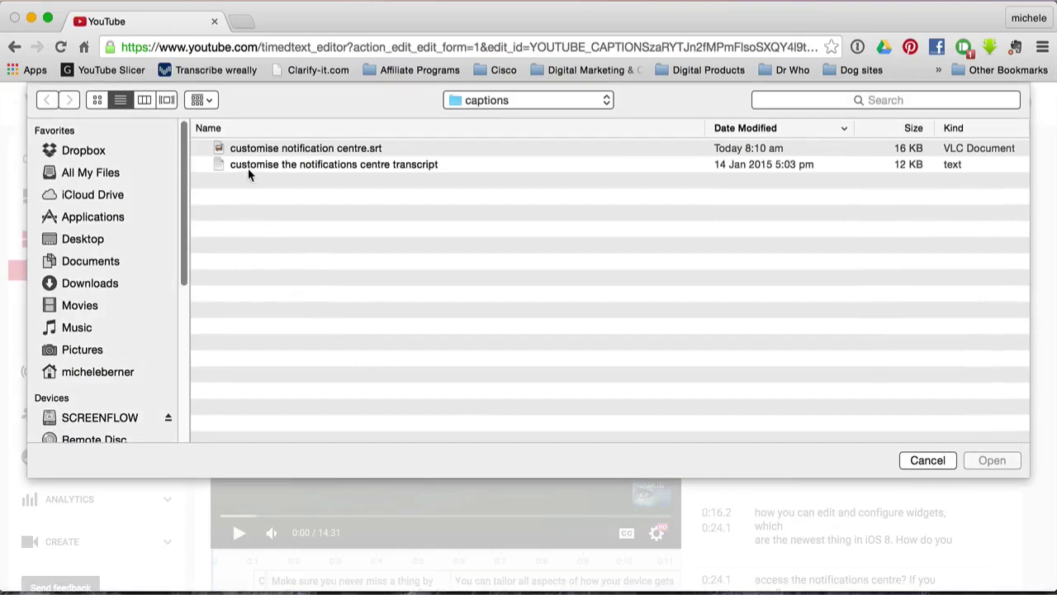
pyautogui.click(248, 167)
pyautogui.click(990, 461)
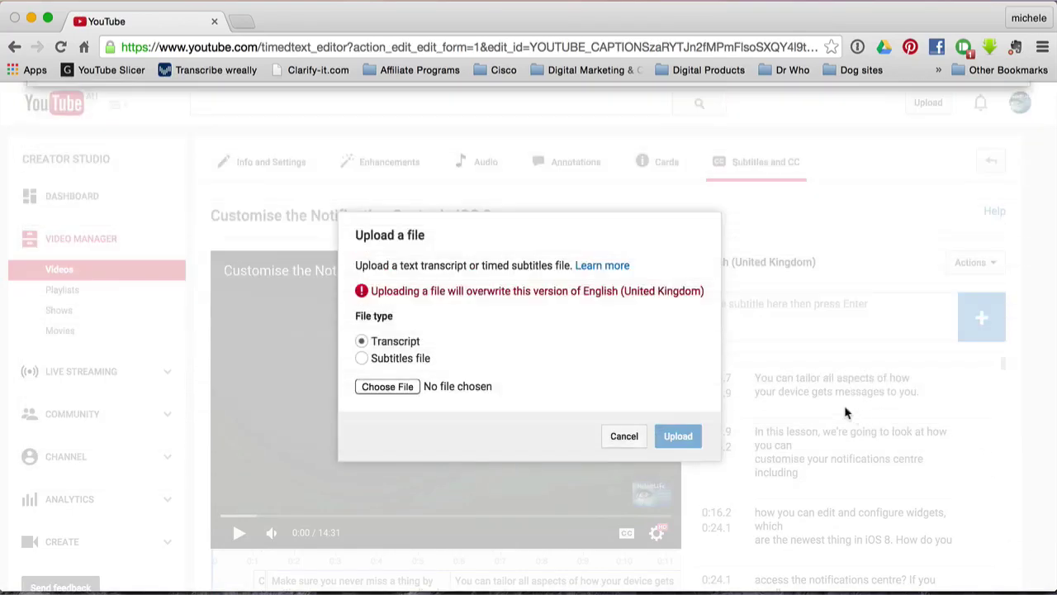
pyautogui.click(682, 438)
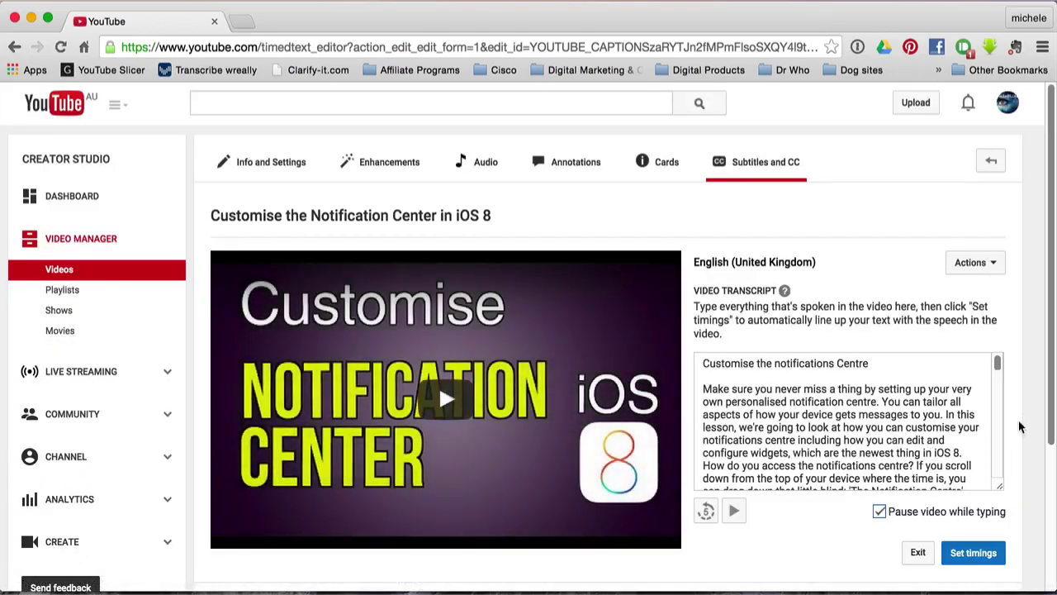
# Step: Check the notifications centre transcript text, then auto-time it to the video's speech with Set timings
pyautogui.moveTo(998, 364)
pyautogui.mouseDown()
pyautogui.moveTo(1006, 473)
pyautogui.moveTo(1009, 363)
pyautogui.mouseUp()
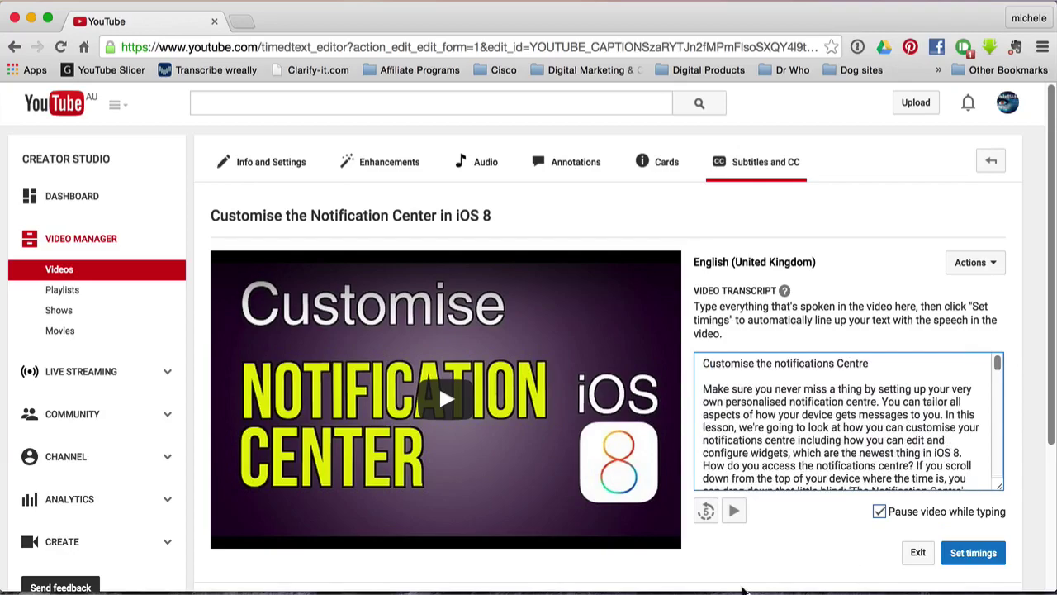
pyautogui.click(973, 560)
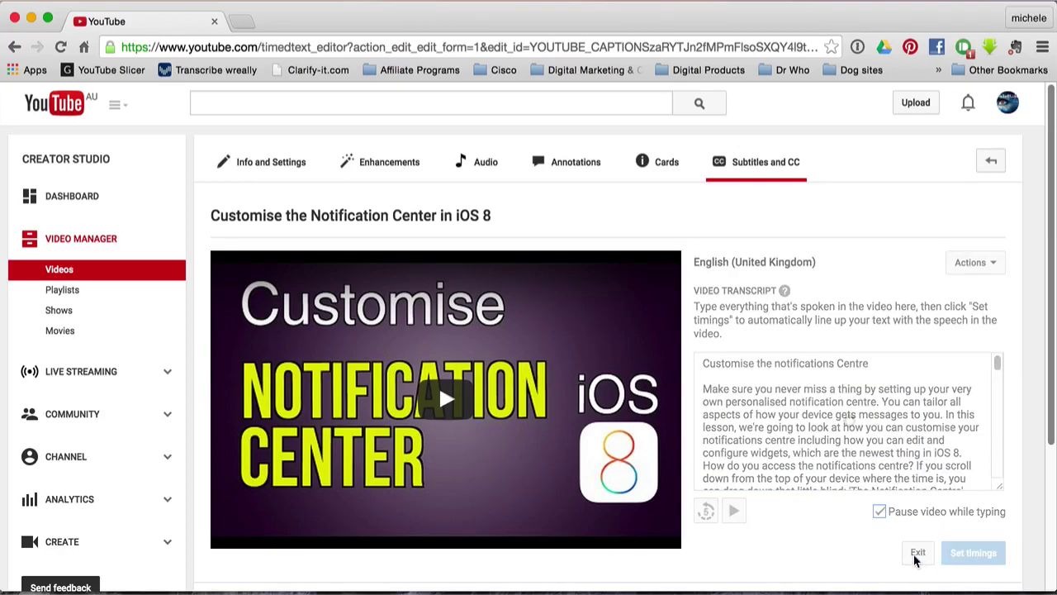